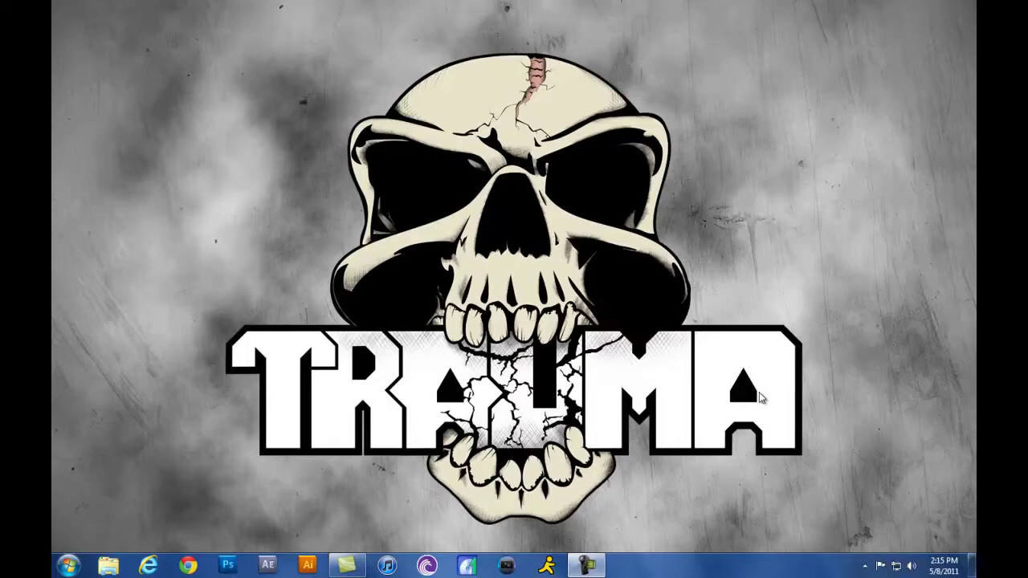
Launch Vegas Pro 9.0 from the taskbar to an empty Untitled project
click(514, 559)
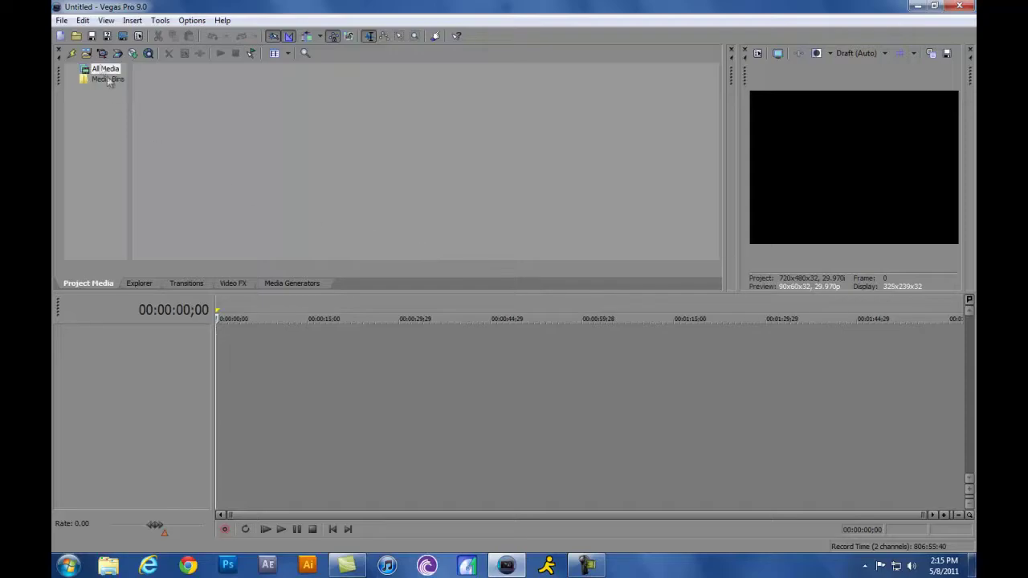
Open TraumaIntro.avi from Libraries > Videos > Tutorial onto the timeline
click(63, 20)
click(72, 45)
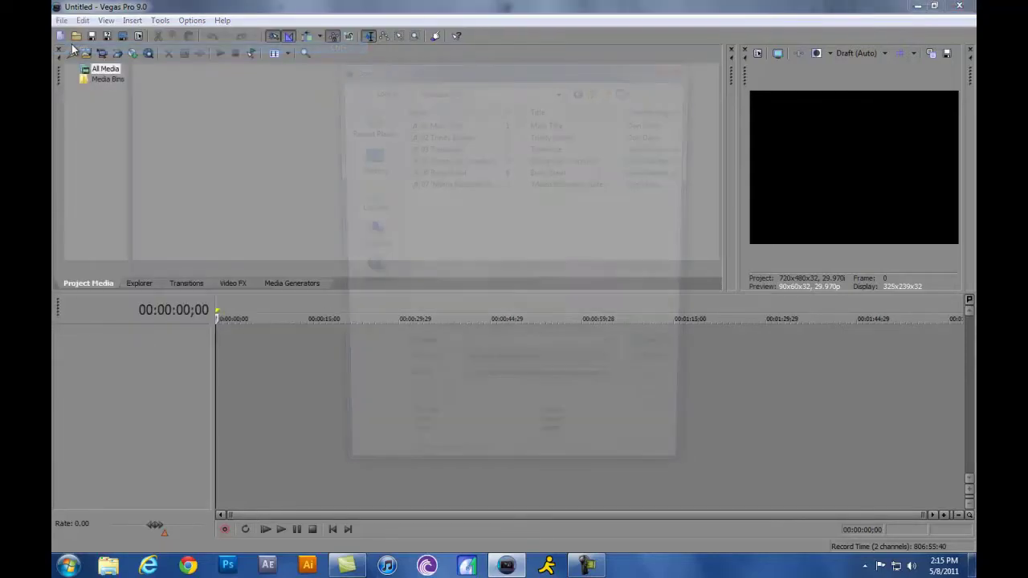
click(367, 196)
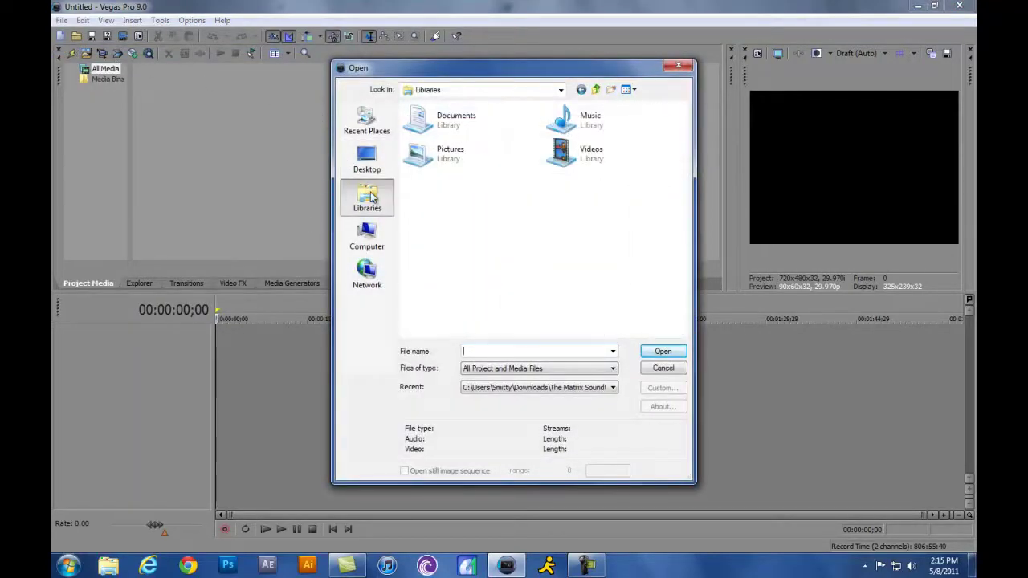
double_click(582, 159)
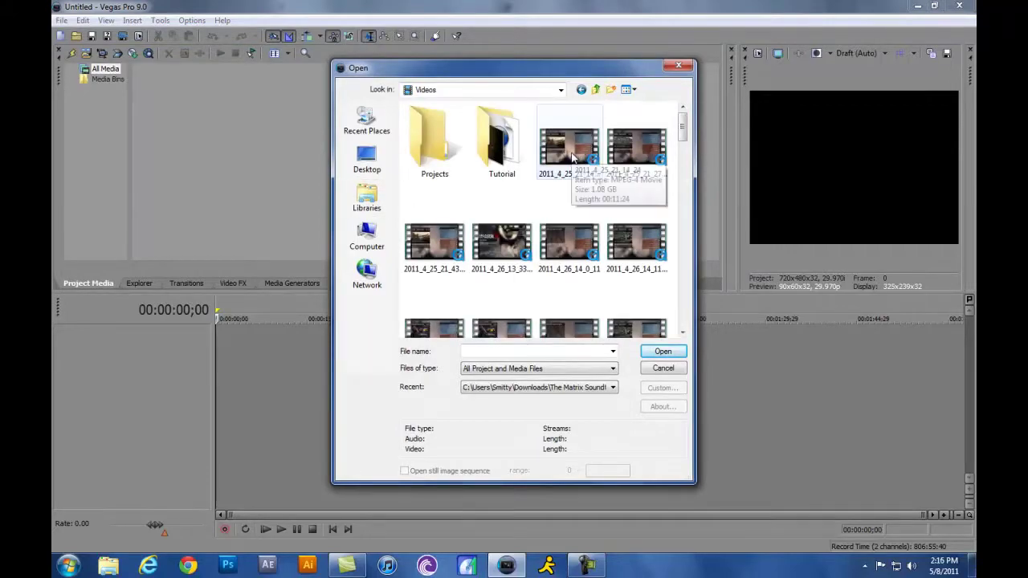
double_click(501, 147)
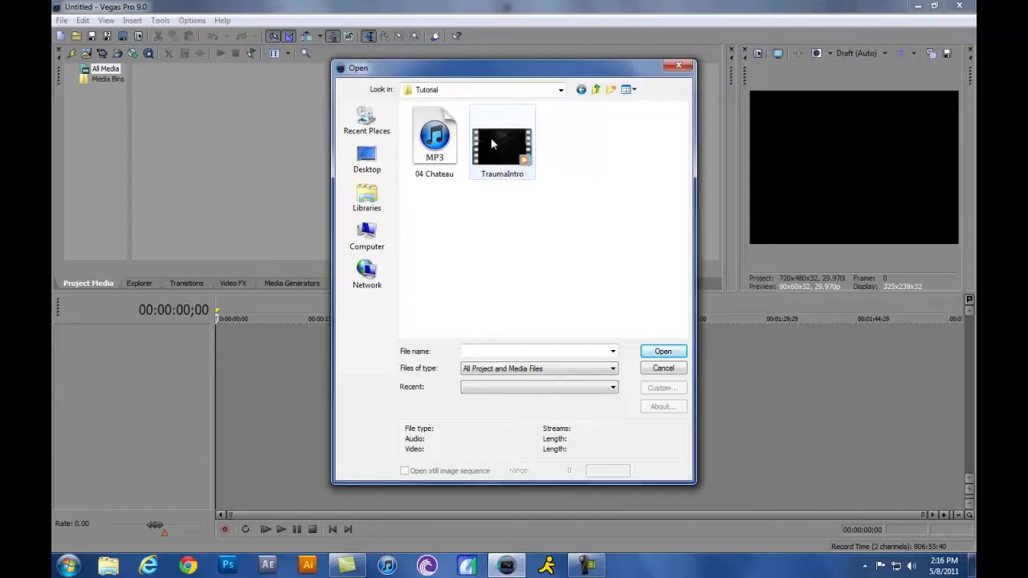
double_click(491, 138)
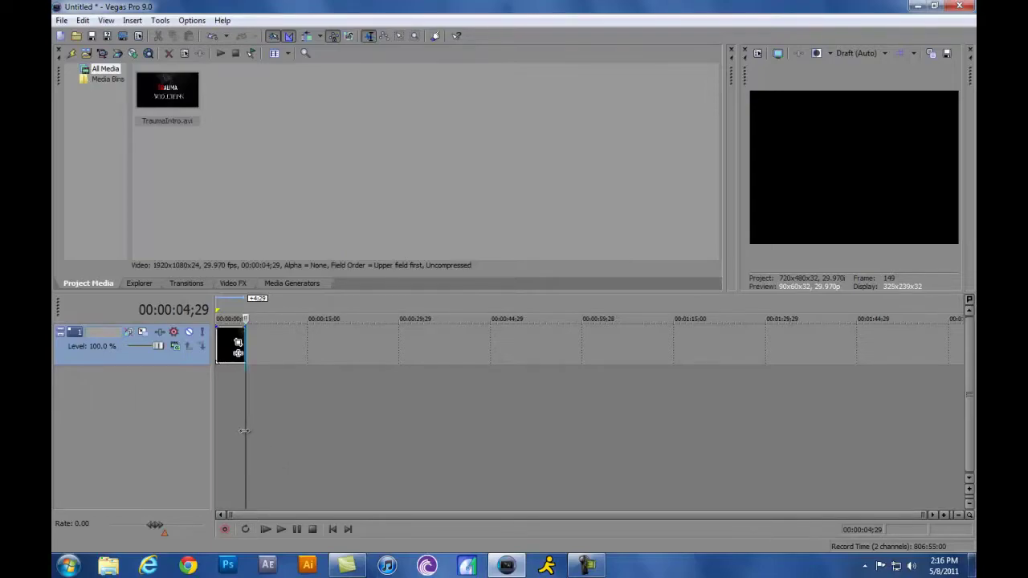
Return the cursor to 0 and select the clip's full length
drag(245, 430, 216, 424)
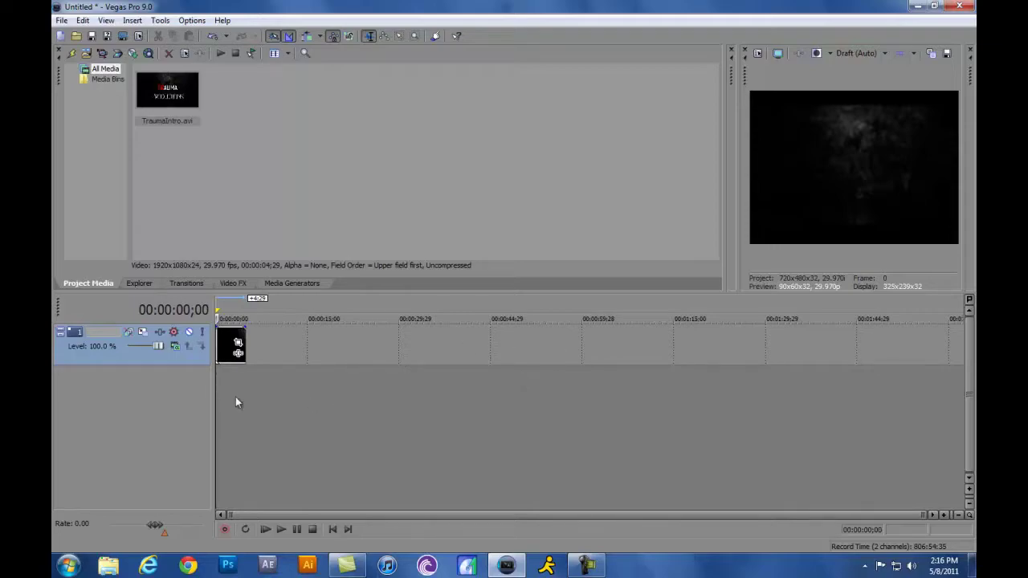
drag(244, 409, 217, 409)
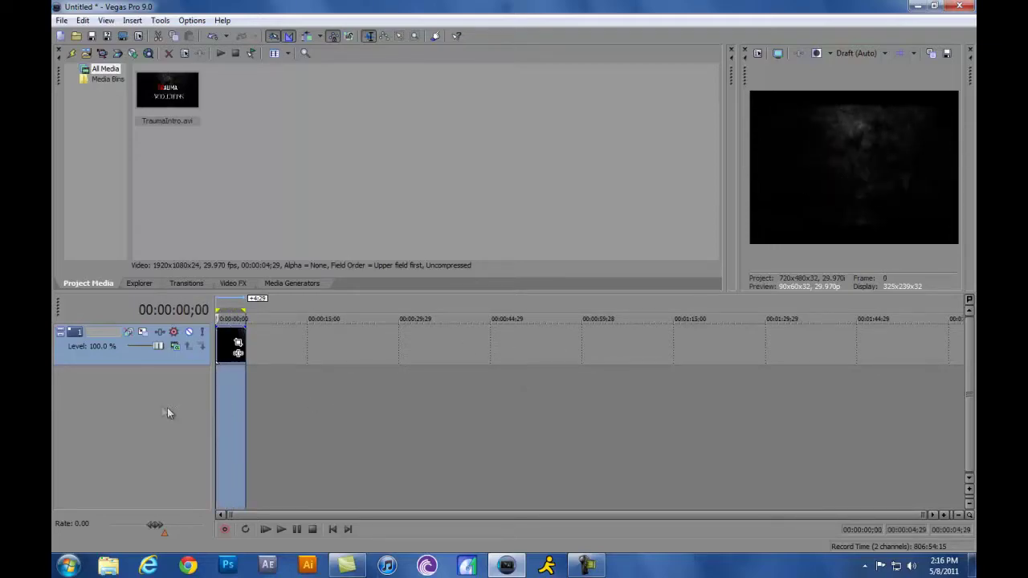
right_click(223, 341)
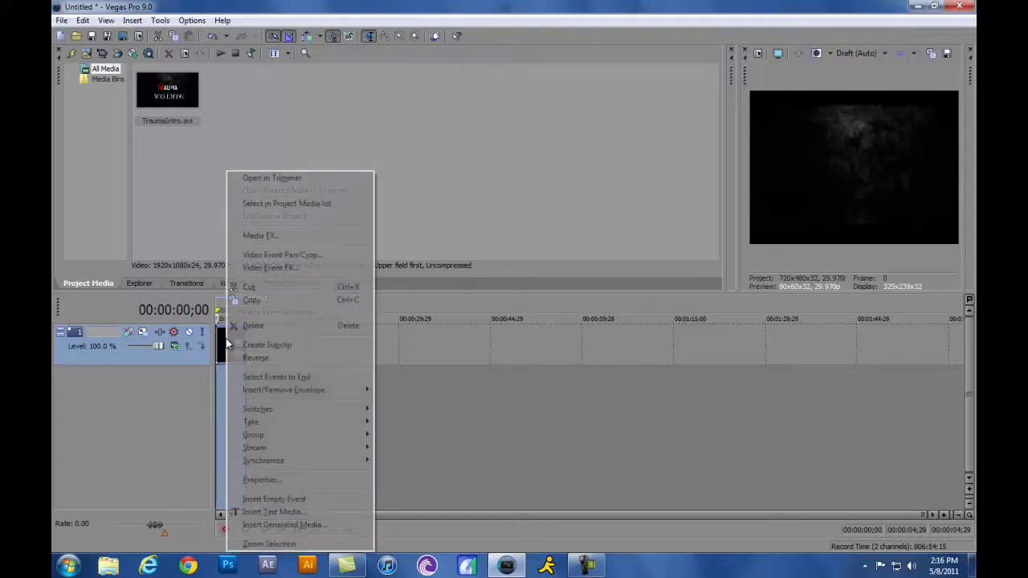
In the TraumaIntro event properties, disable resampling and turn off Maintain aspect ratio
click(292, 481)
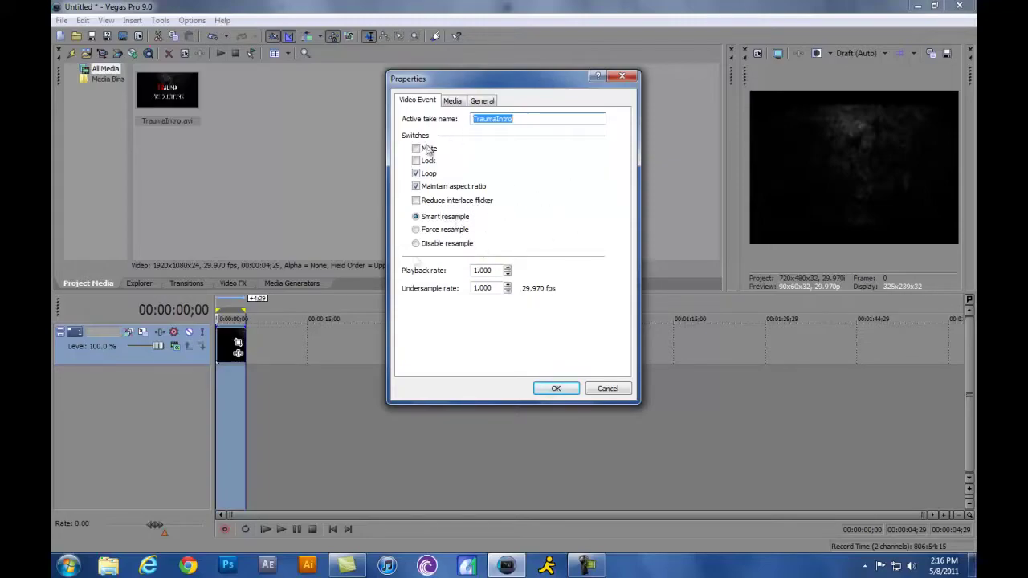
click(447, 246)
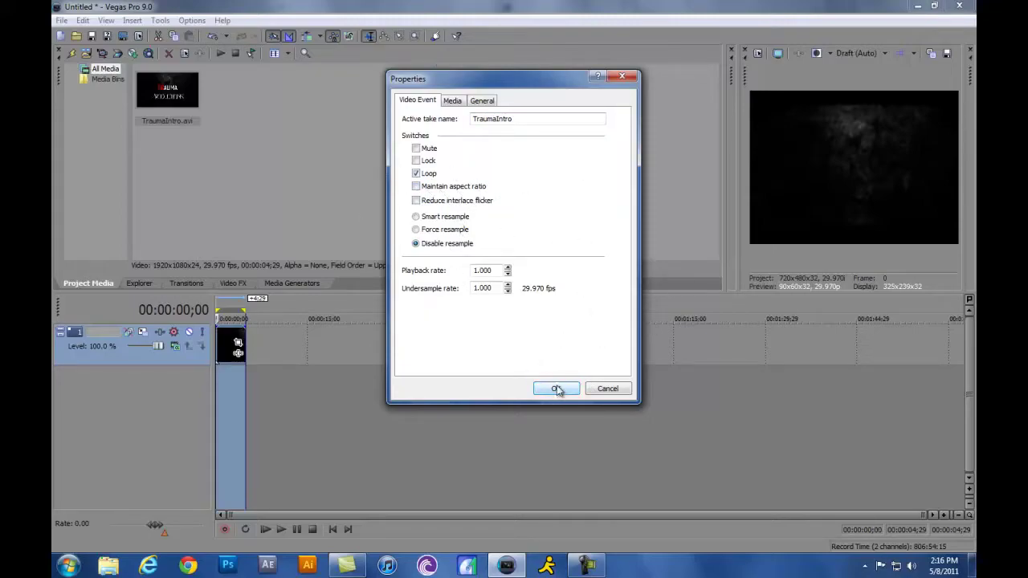
click(557, 390)
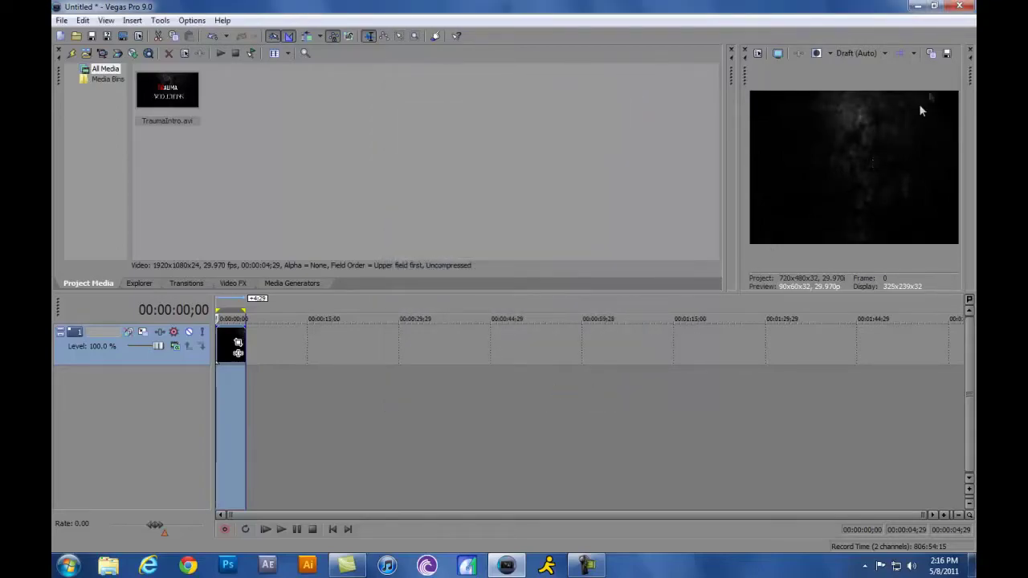
Apply the HDV 1080-50i template with a 59.940 (Double NTSC) frame rate
click(758, 54)
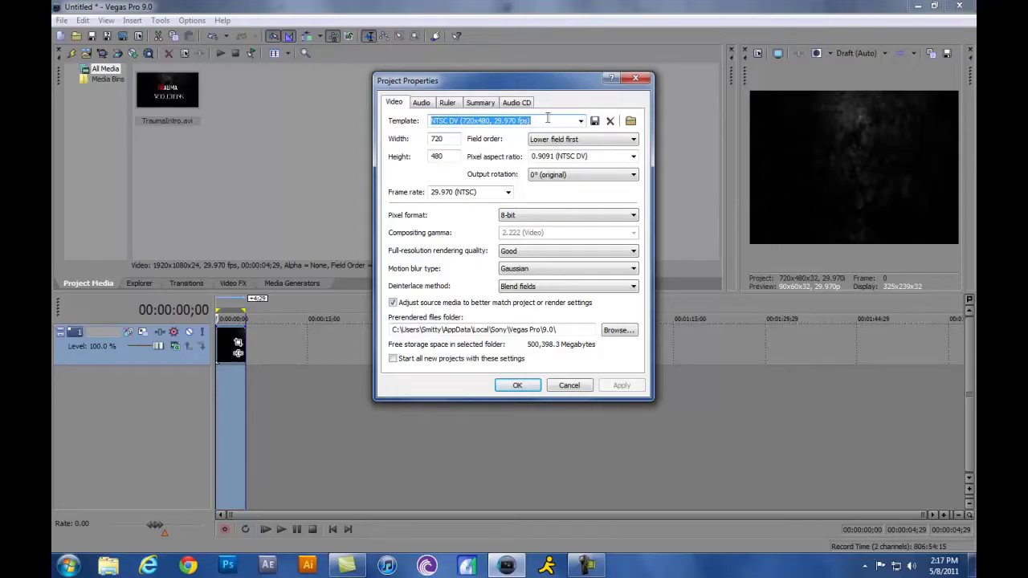
click(581, 122)
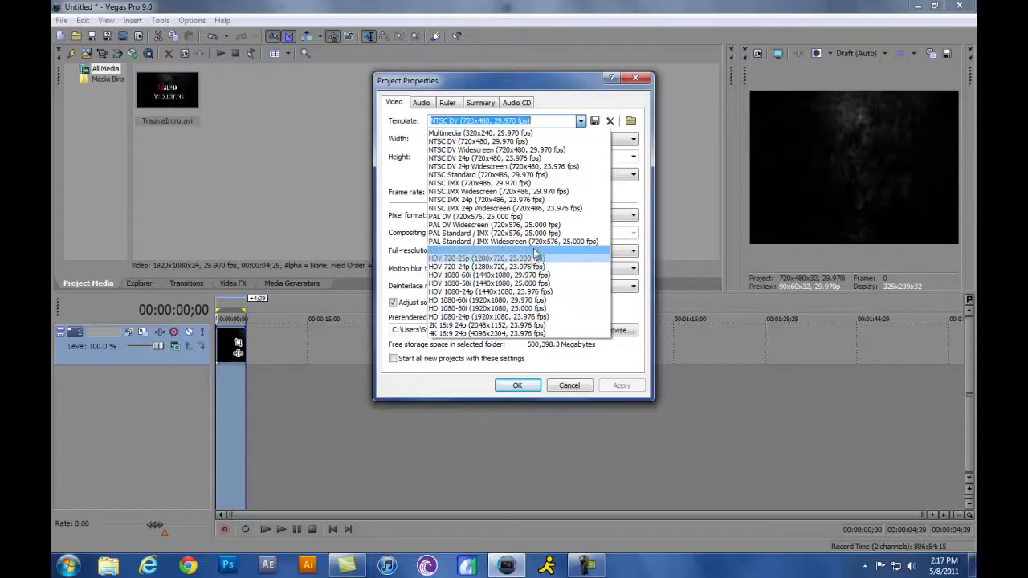
click(502, 283)
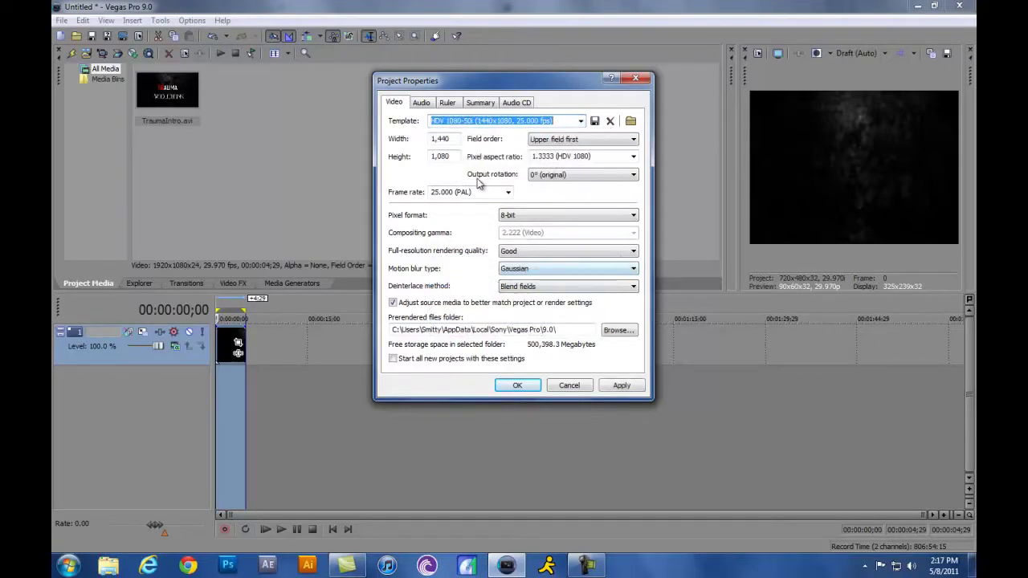
click(511, 194)
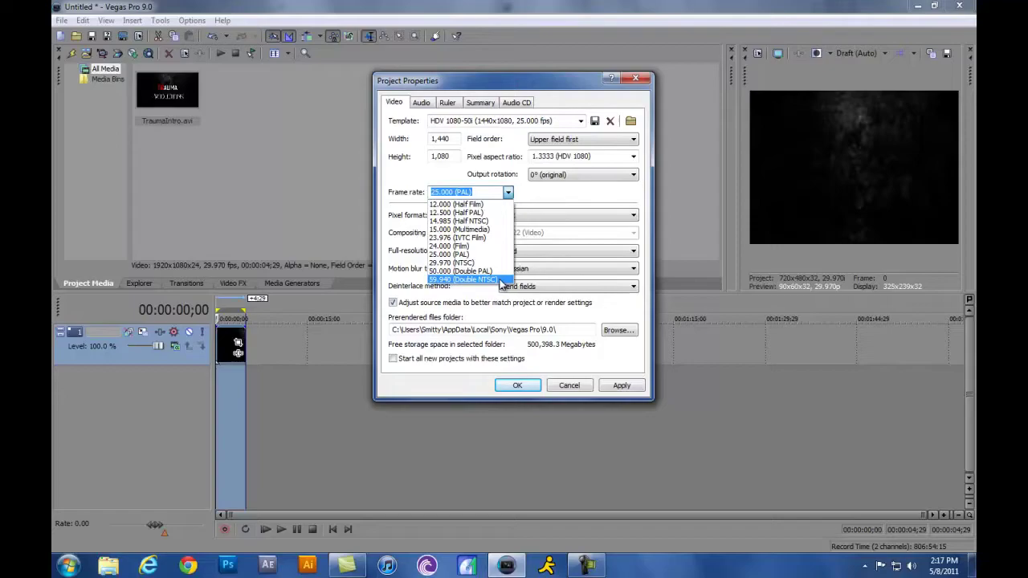
click(503, 279)
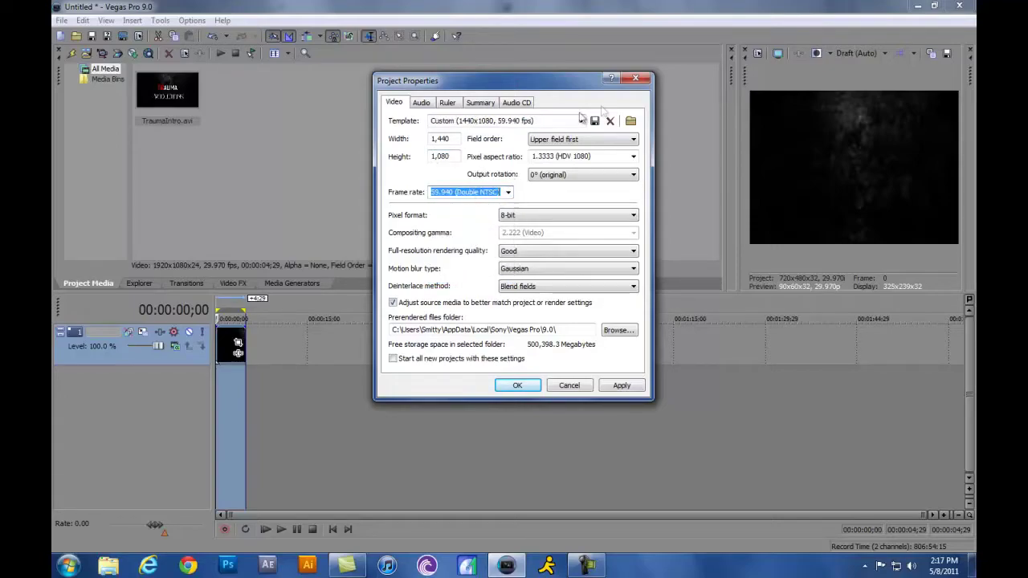
Match project settings to the 2011_5_3_21_26_6 video from the Videos library
click(631, 121)
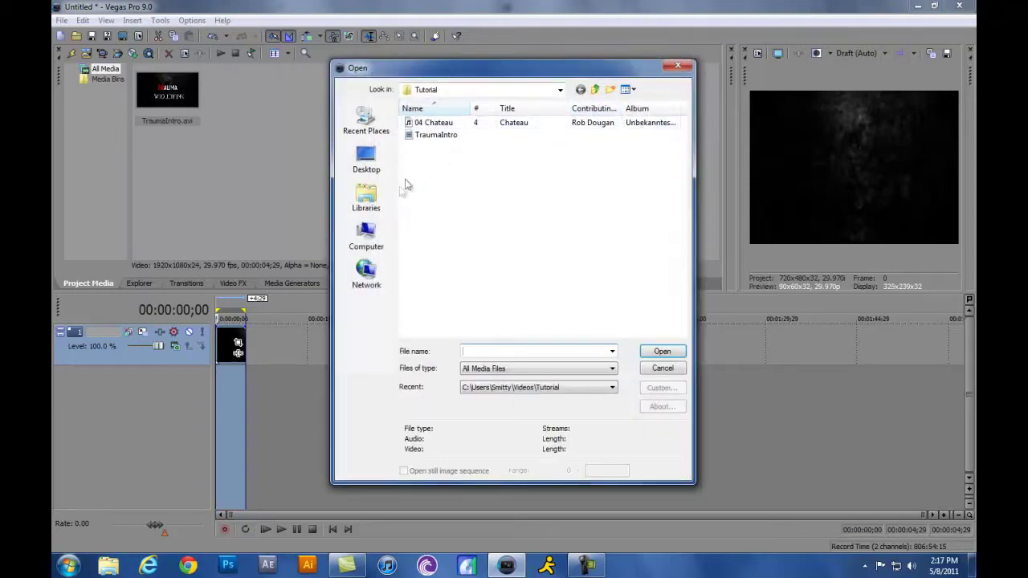
click(366, 197)
double_click(566, 153)
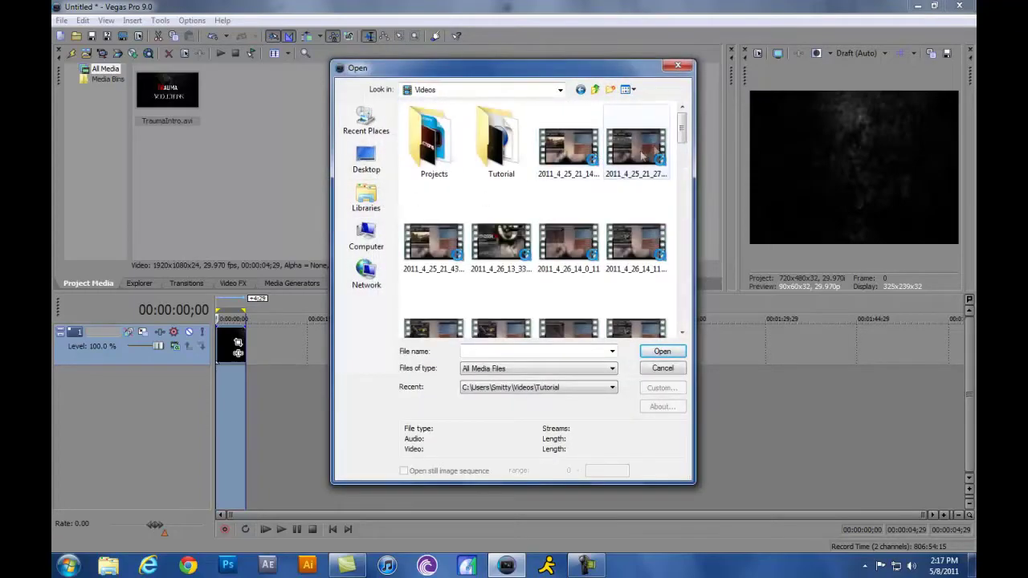
drag(682, 134, 682, 193)
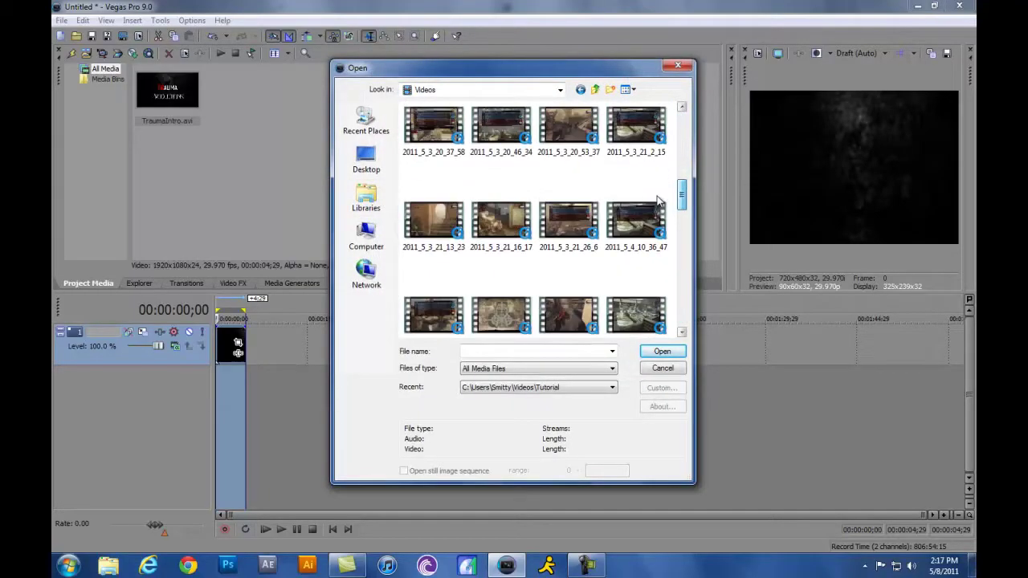
click(570, 215)
click(660, 351)
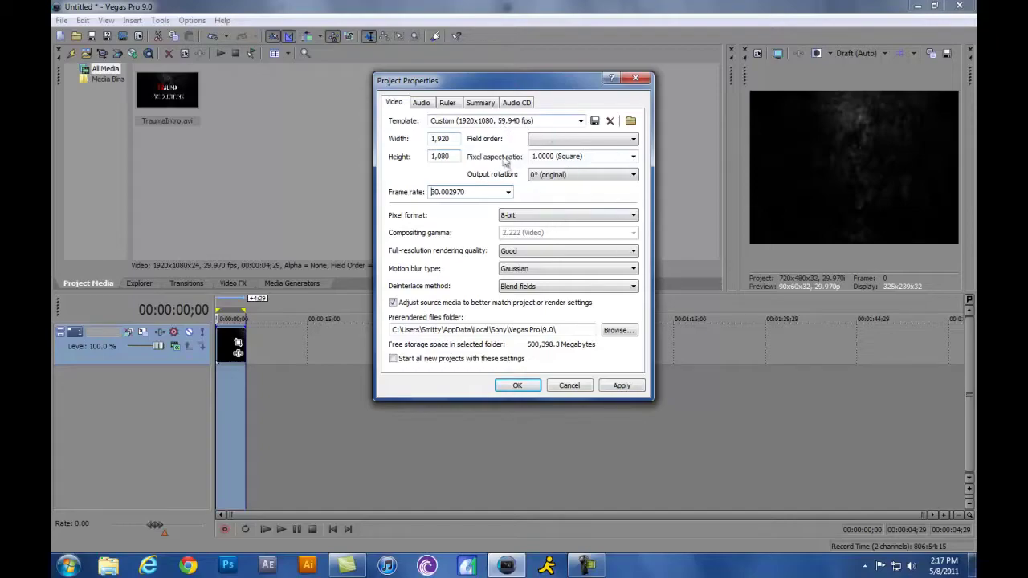
Set full-resolution rendering quality to Best and close Project Properties
click(543, 251)
click(535, 289)
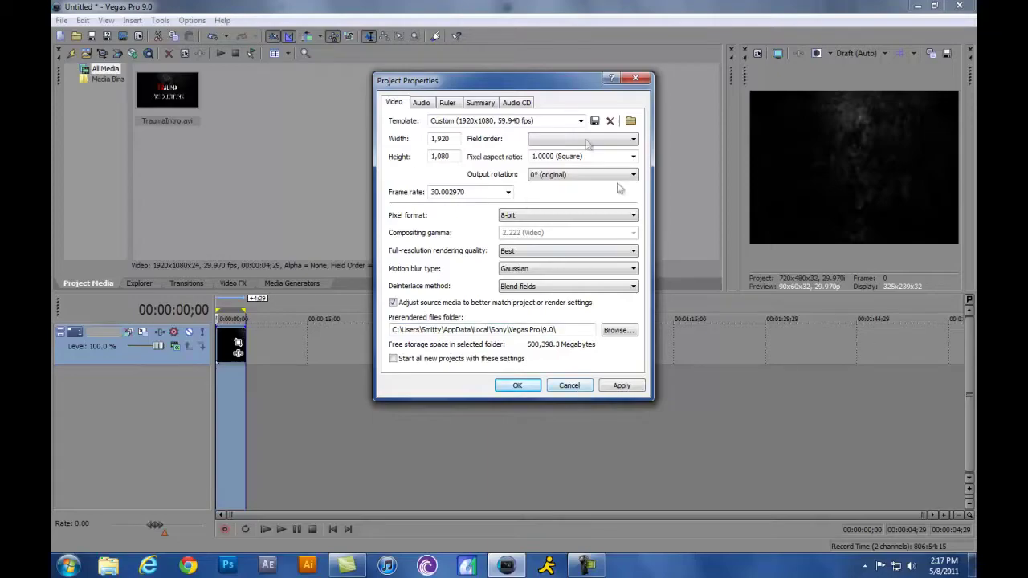
click(569, 385)
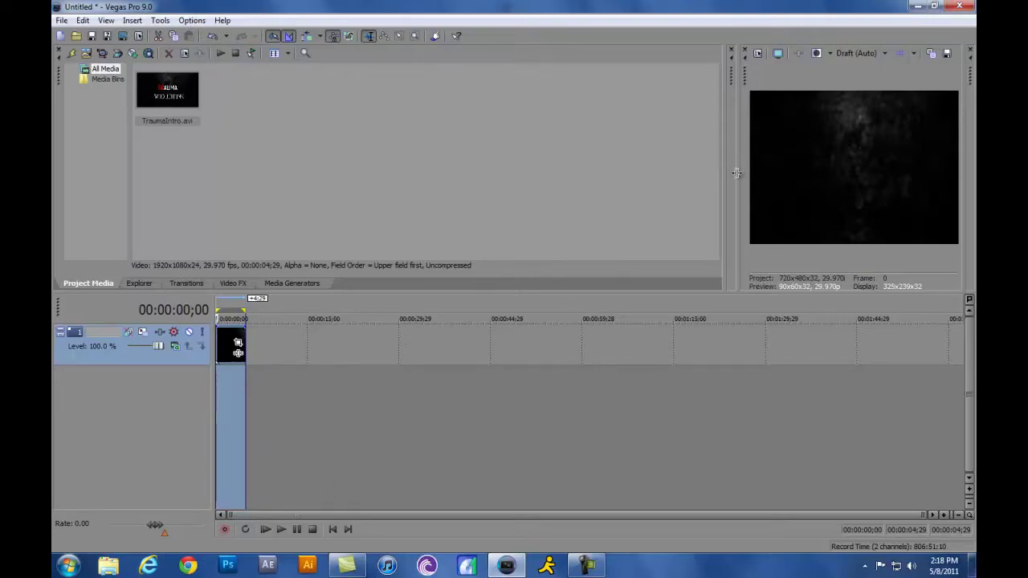
Widen the preview pane and play TraumaIntro from the start several times
drag(720, 175, 636, 170)
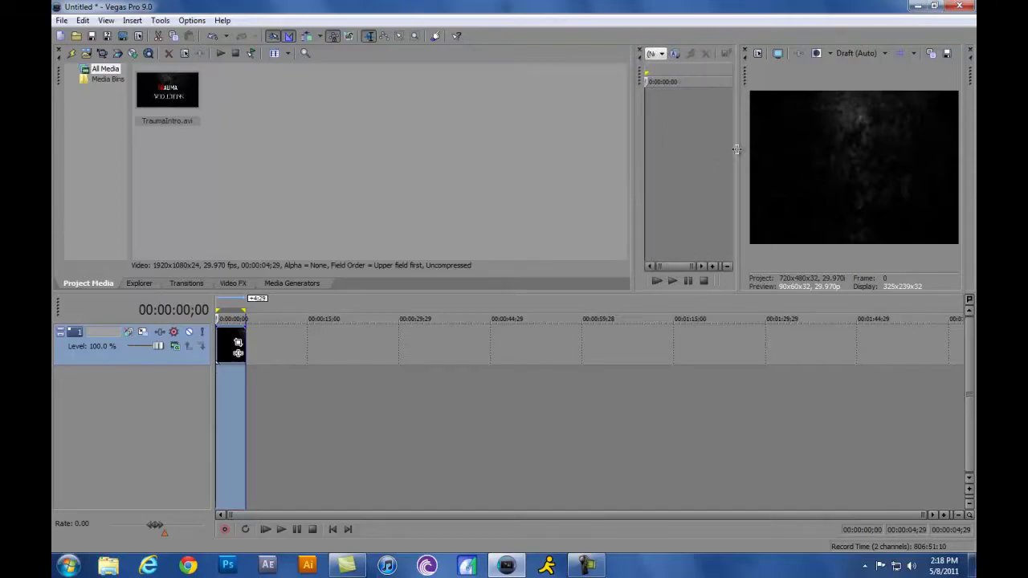
drag(737, 160, 654, 161)
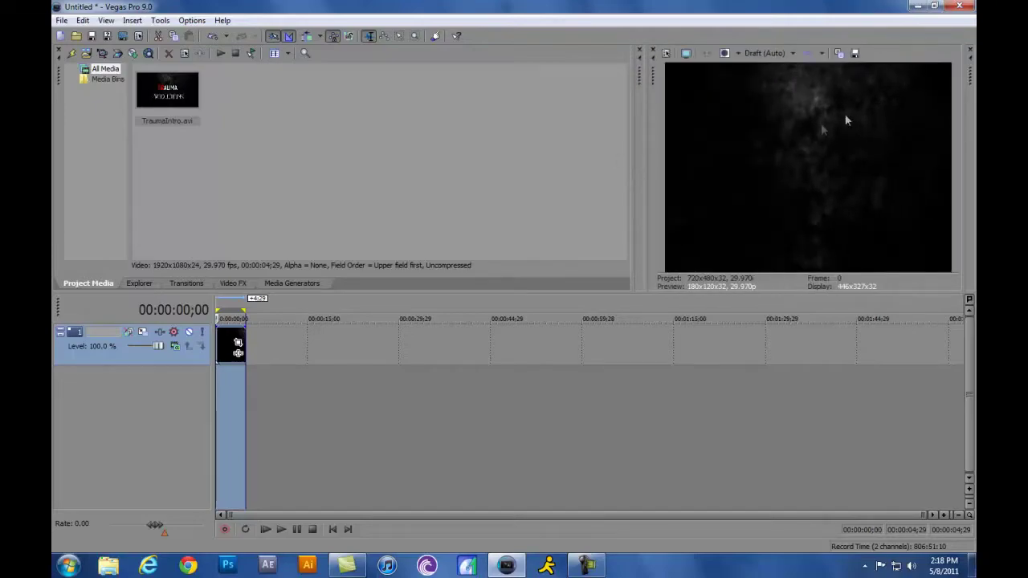
click(281, 530)
key(space)
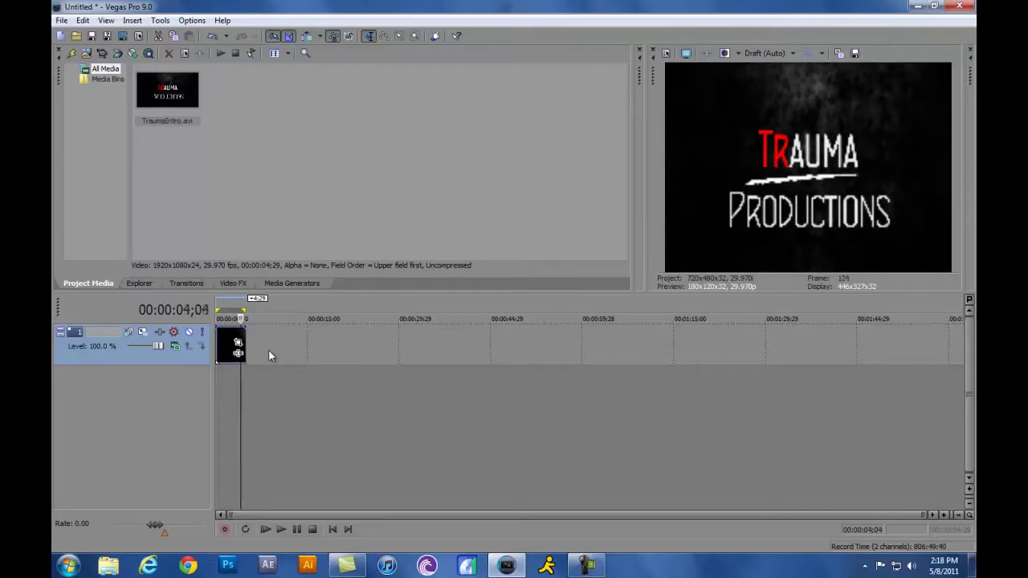
click(282, 529)
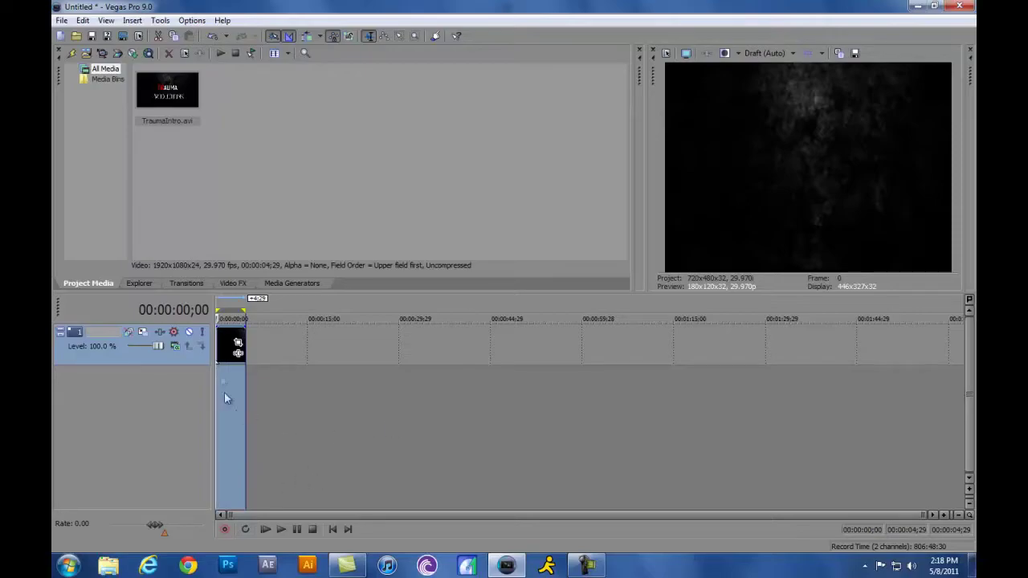
click(281, 529)
scroll(225, 417, up, 5)
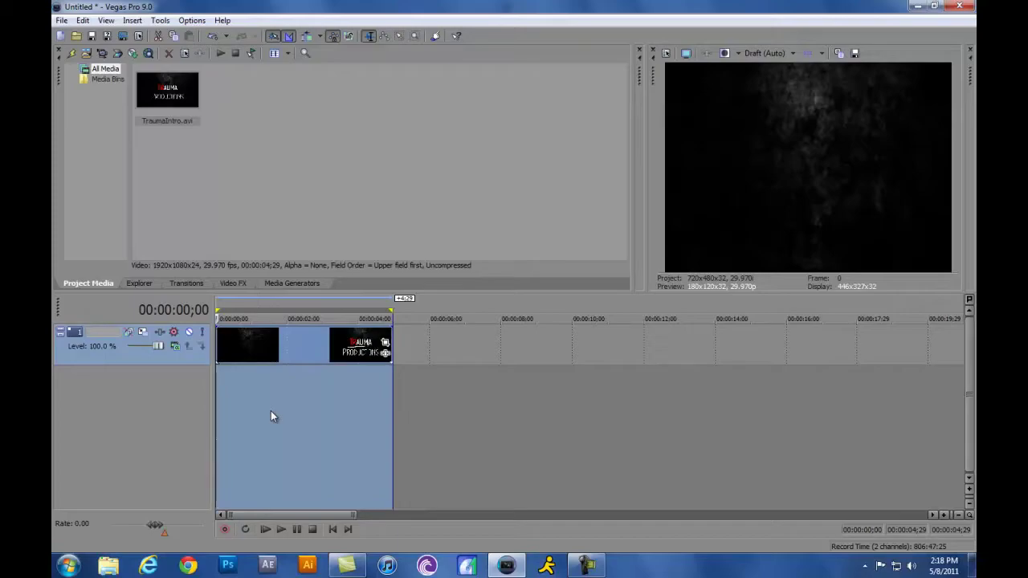
scroll(289, 437, up, 3)
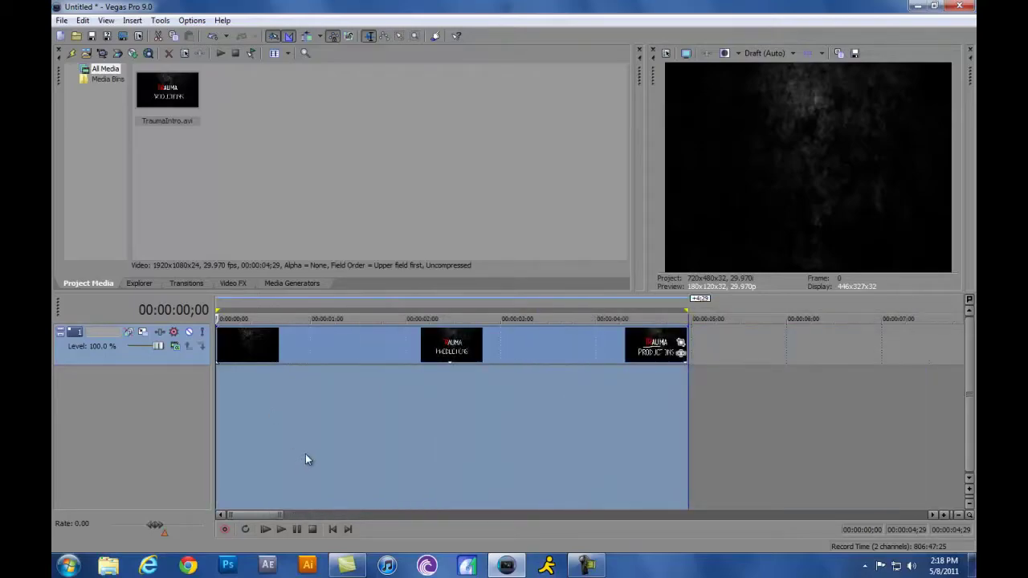
scroll(326, 450, down, 3)
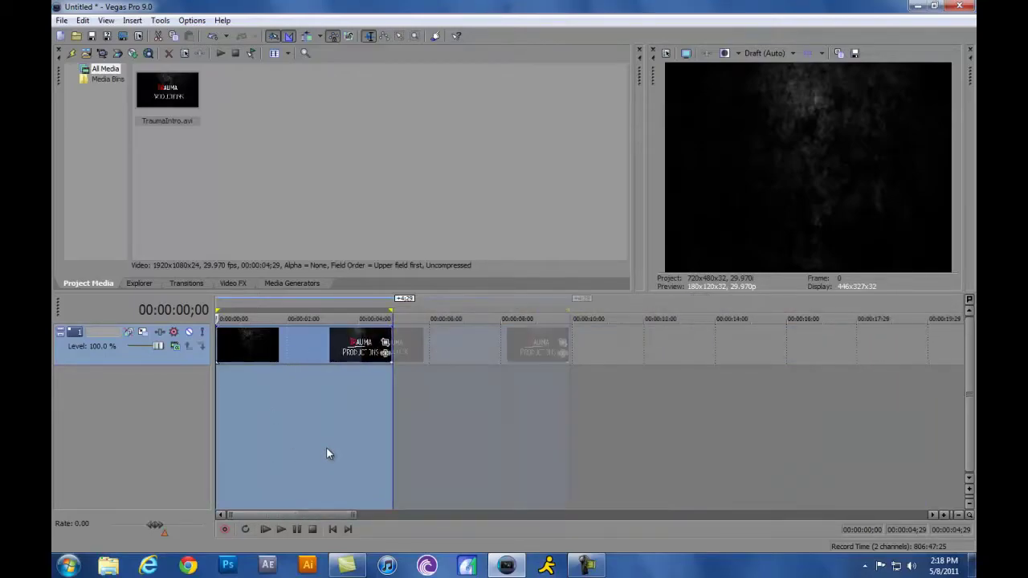
scroll(326, 453, up, 3)
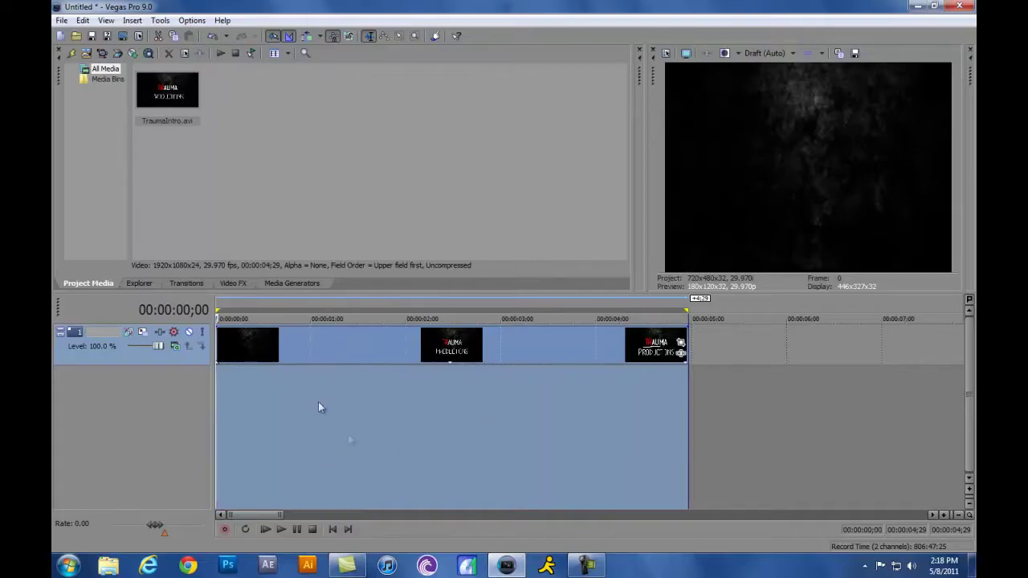
click(408, 404)
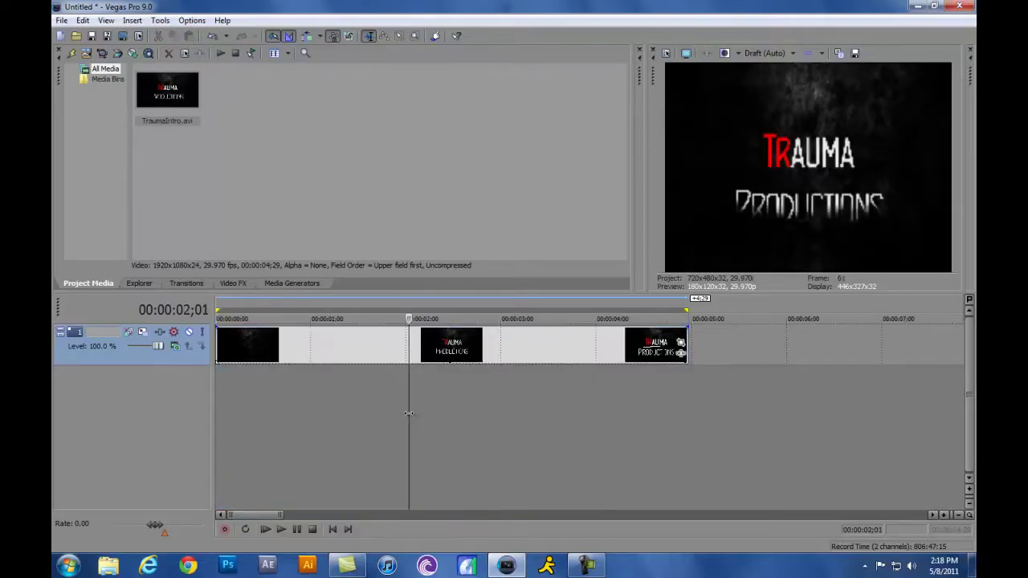
drag(409, 412, 313, 415)
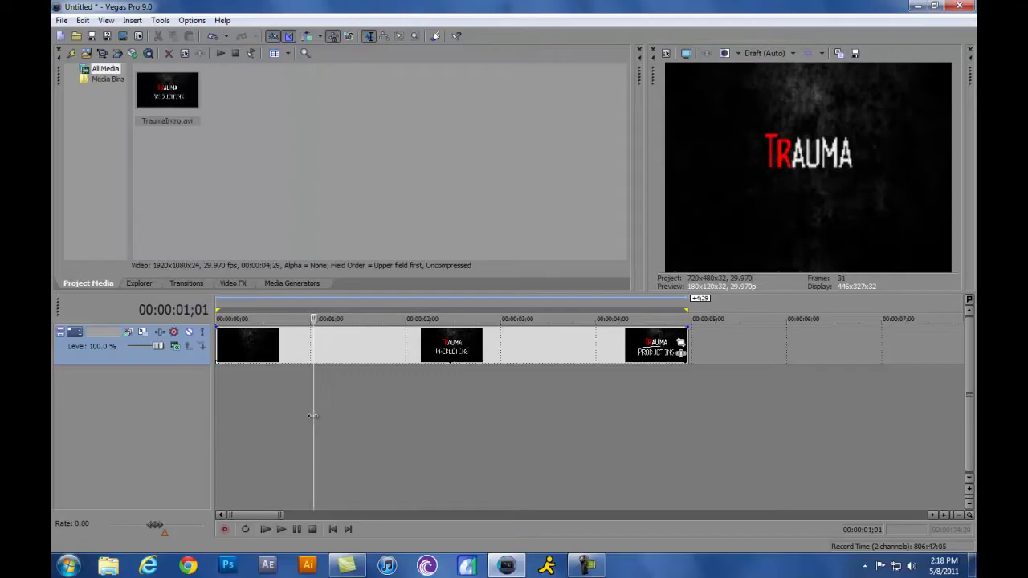
click(314, 350)
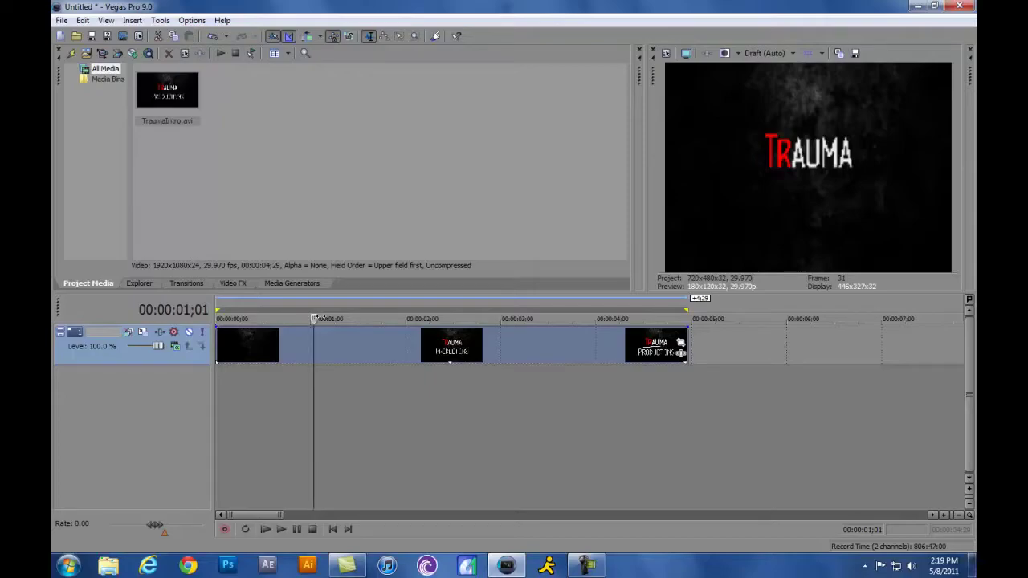
key(s)
drag(390, 338, 383, 358)
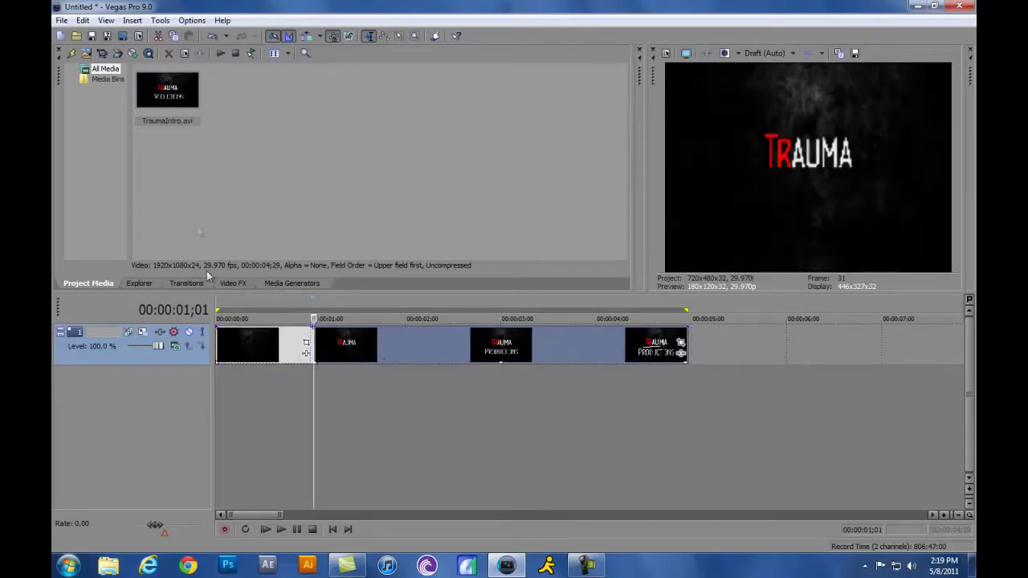
click(82, 20)
click(85, 35)
click(82, 20)
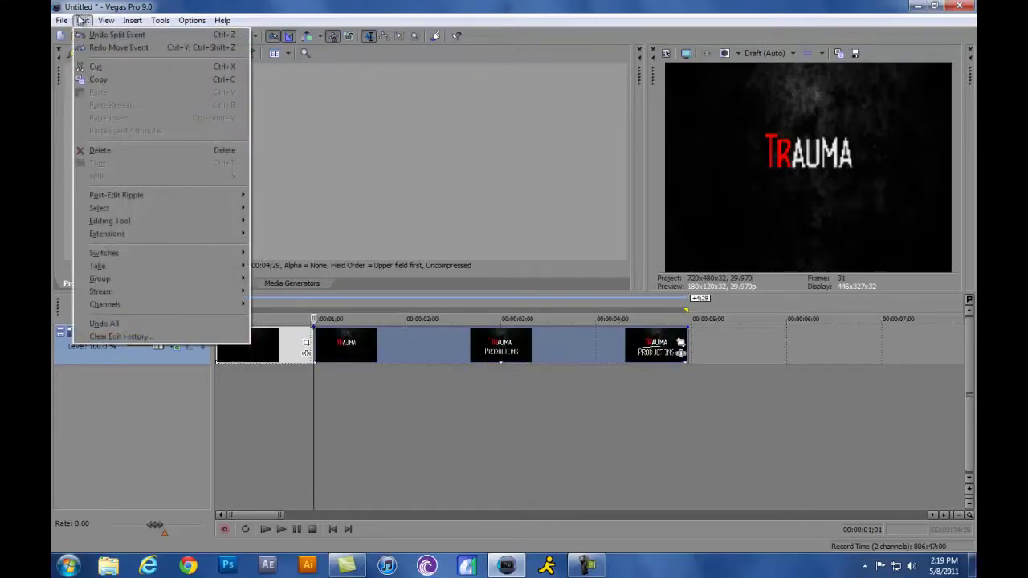
click(116, 35)
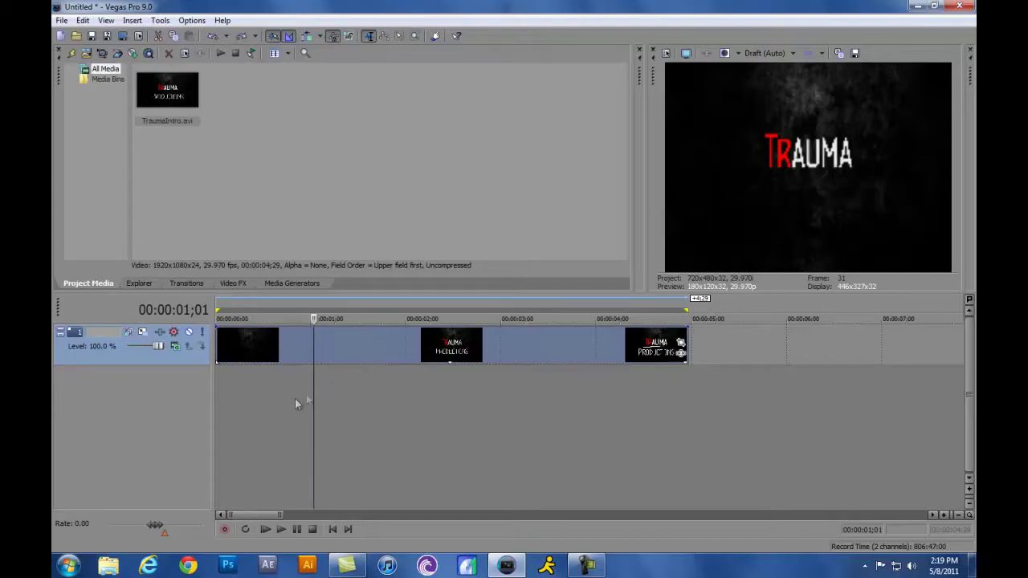
scroll(325, 383, down, 2)
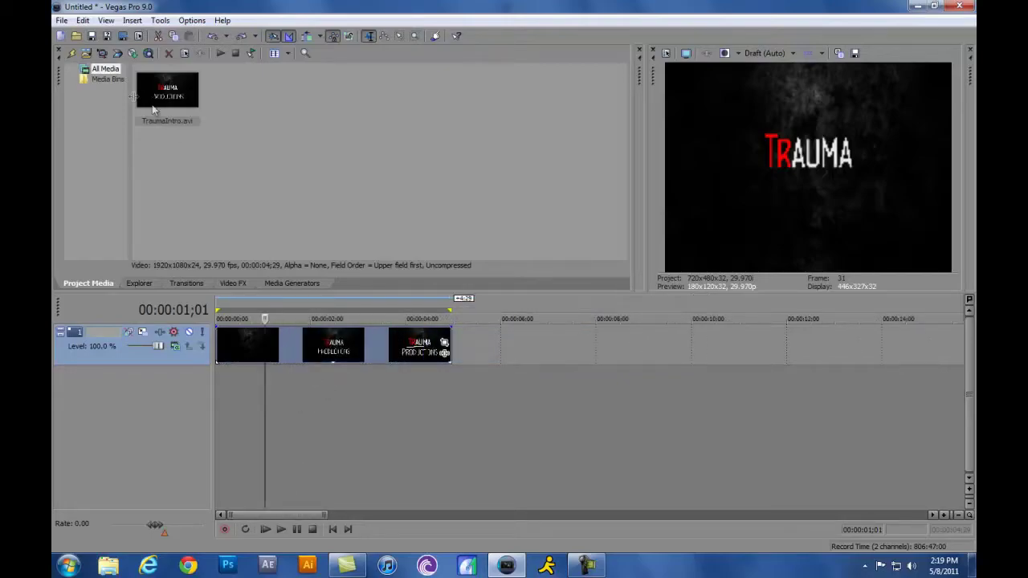
Open 04 Chateau from the Tutorial folder onto an audio track
click(62, 19)
click(81, 47)
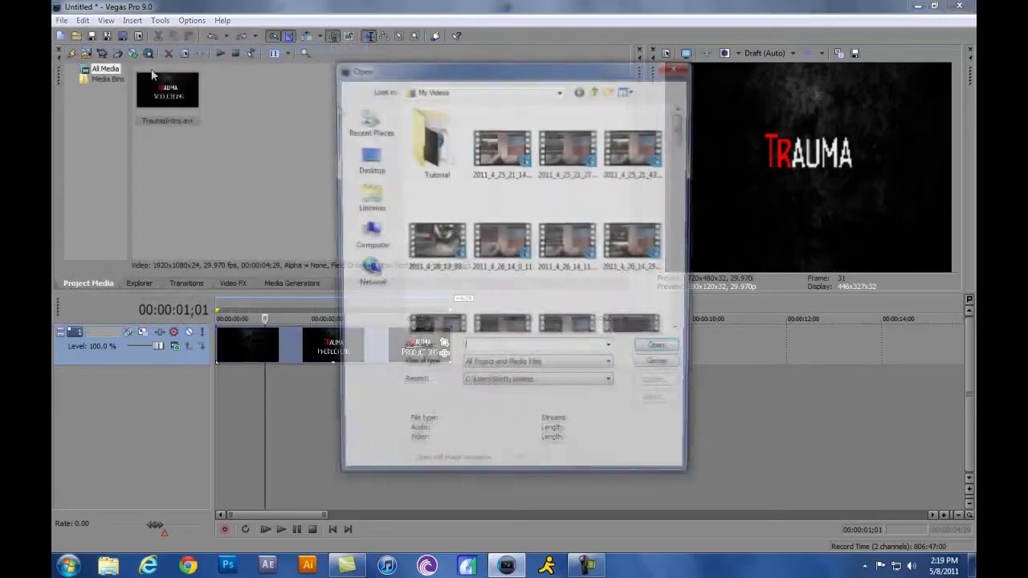
double_click(431, 139)
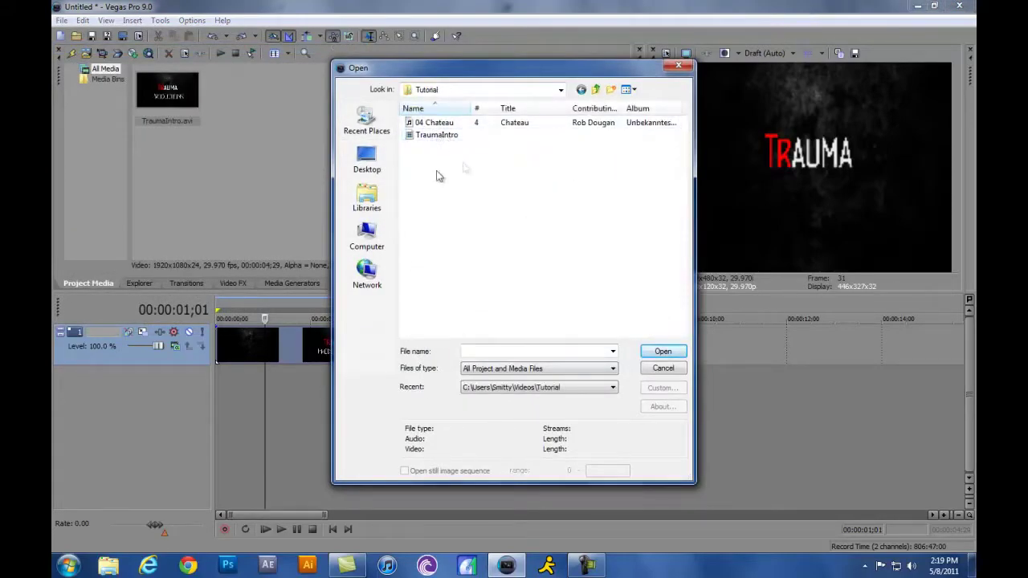
double_click(460, 123)
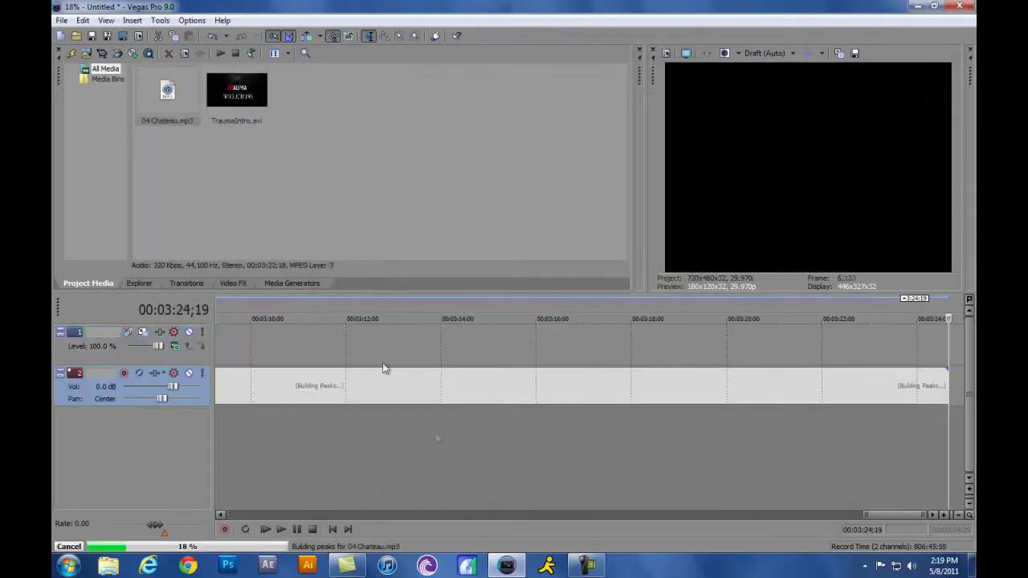
Select the Chateau audio event and shorten its end
scroll(450, 436, down, 5)
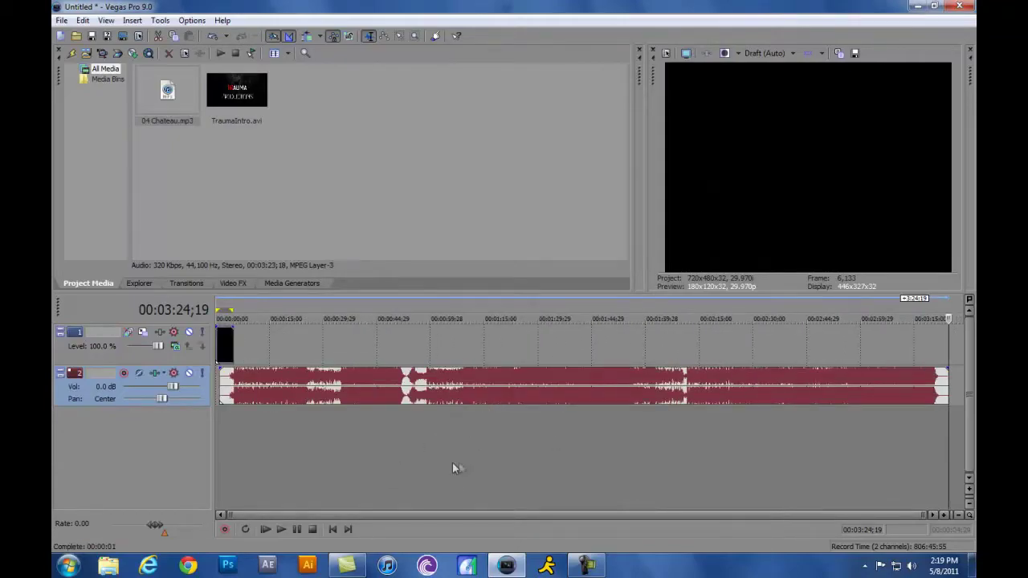
click(386, 456)
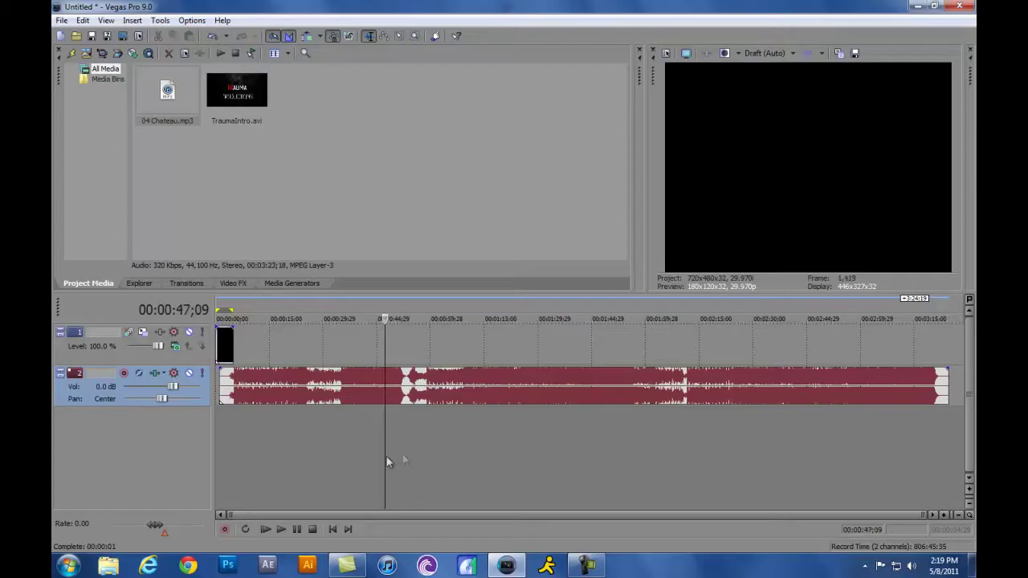
click(225, 434)
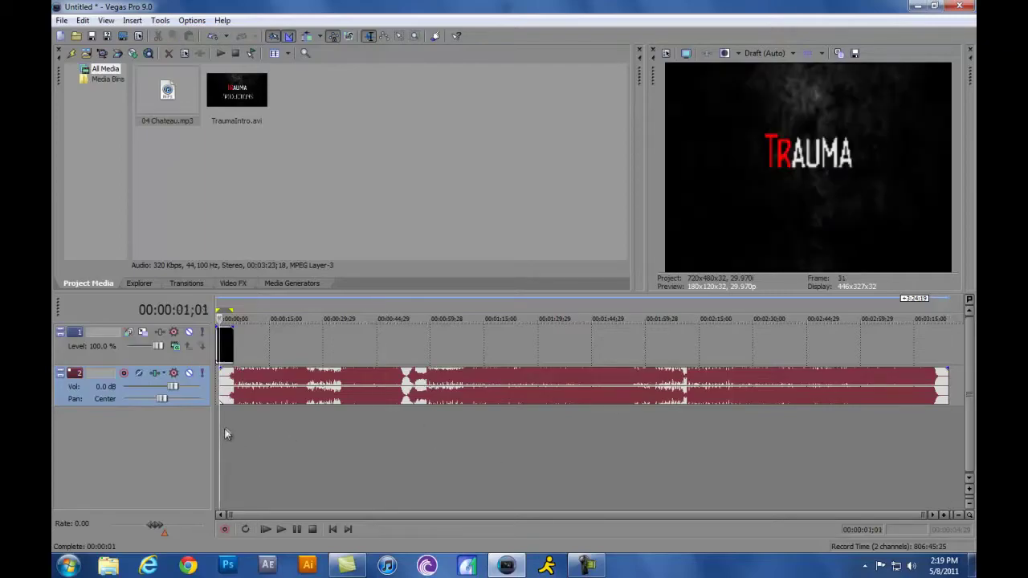
click(300, 387)
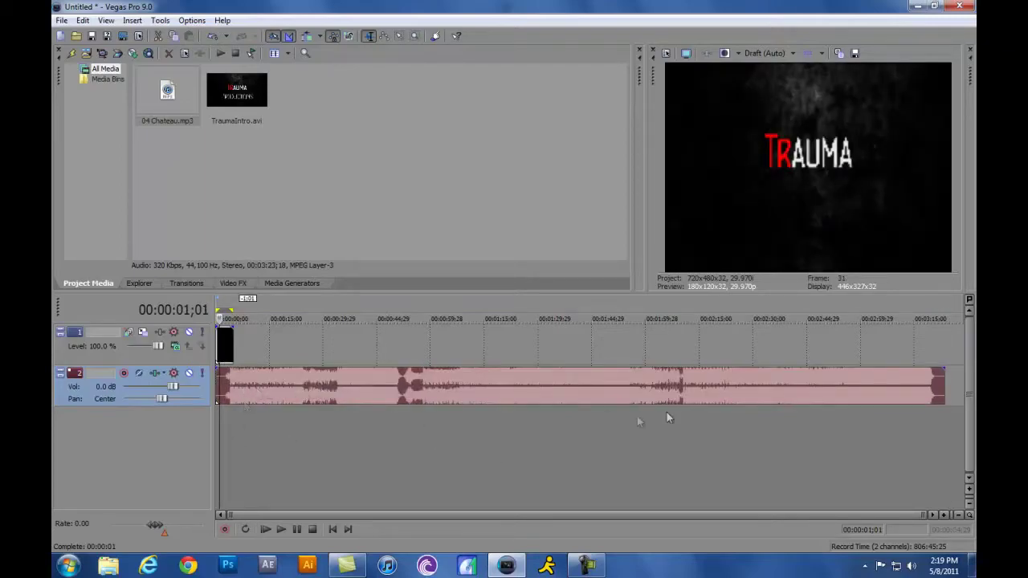
drag(944, 386, 963, 393)
drag(712, 379, 819, 402)
Trim both ends of the Chateau music and move it to 00:00:00
drag(539, 514, 281, 451)
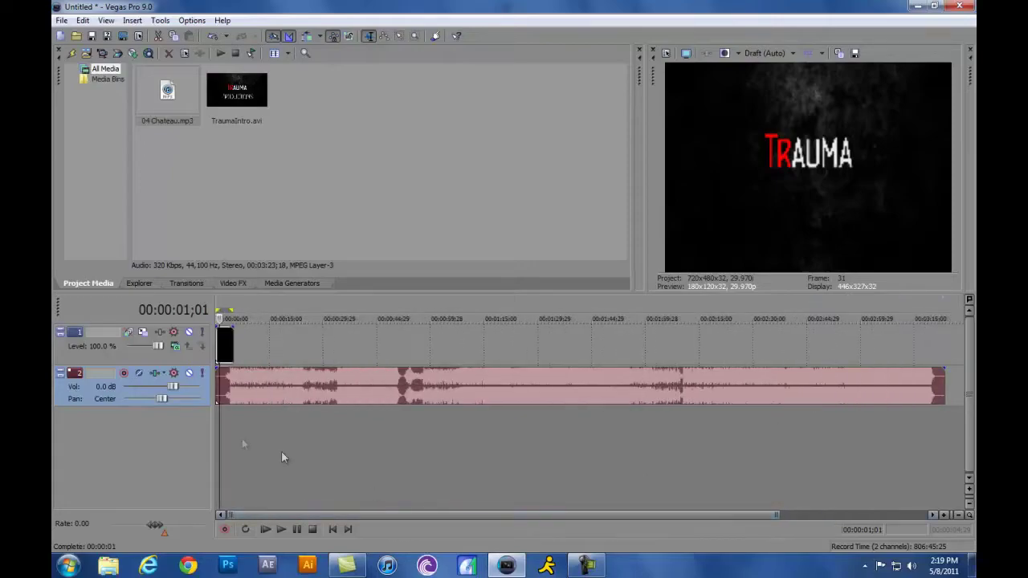
drag(219, 391, 238, 378)
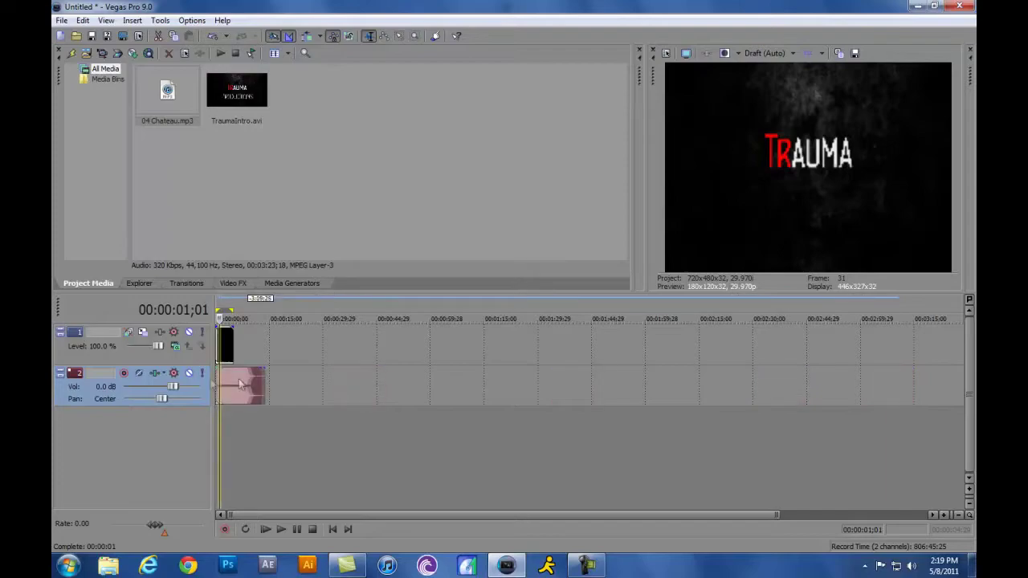
scroll(254, 402, up, 4)
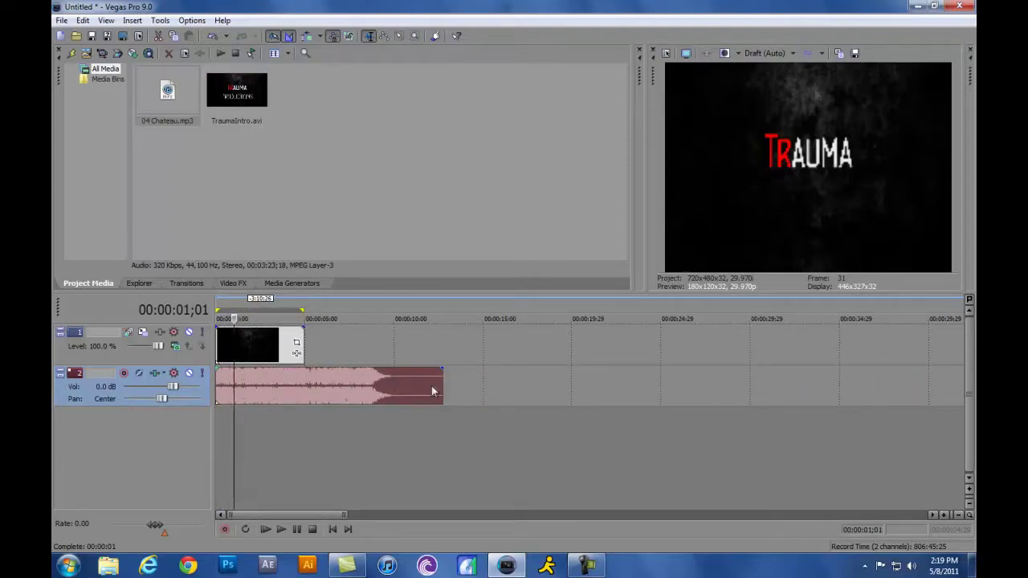
drag(441, 382, 392, 383)
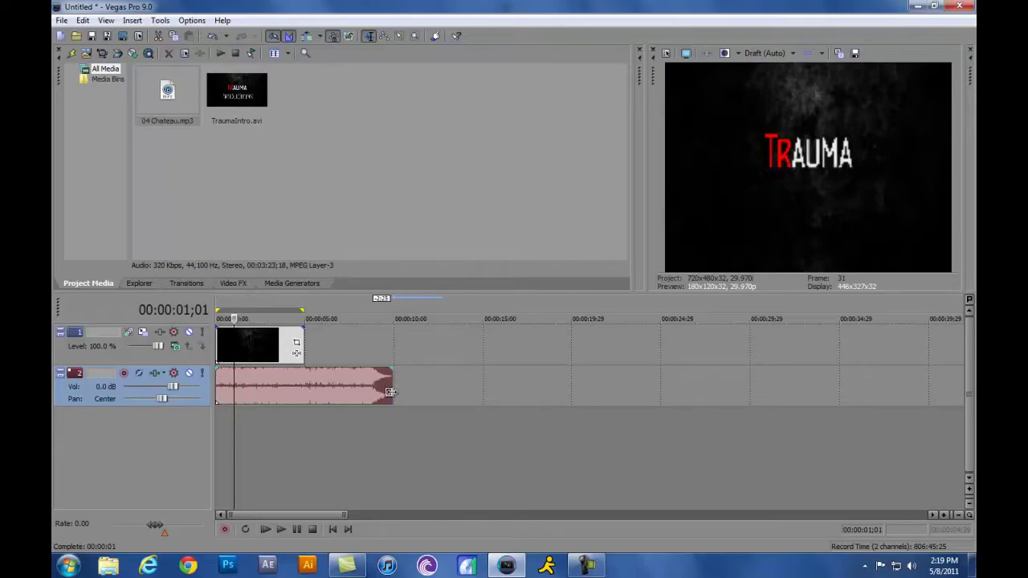
drag(222, 389, 249, 387)
drag(311, 392, 274, 397)
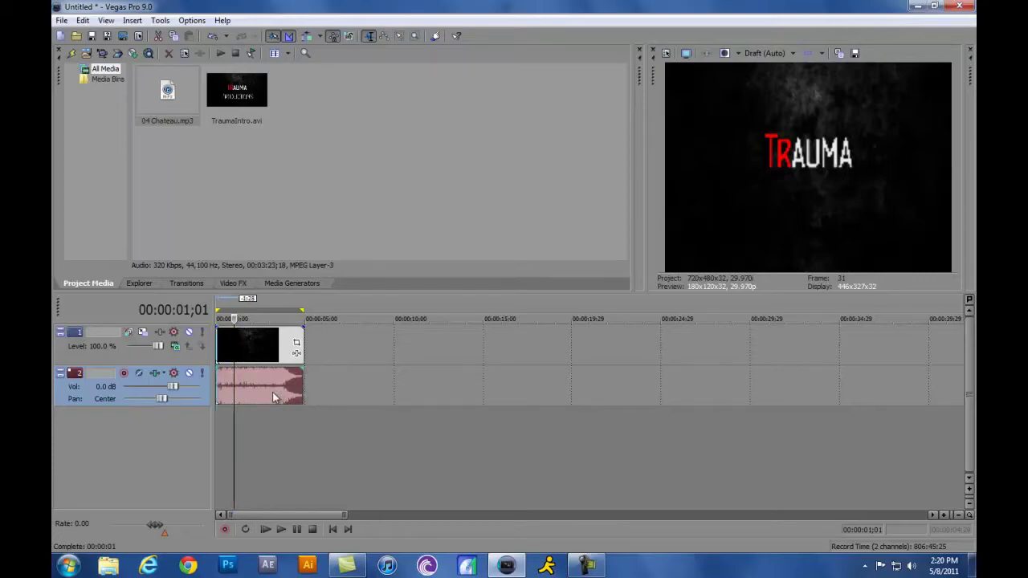
Preview the intro with music and align the music's end with the clip's end
click(230, 438)
key(space)
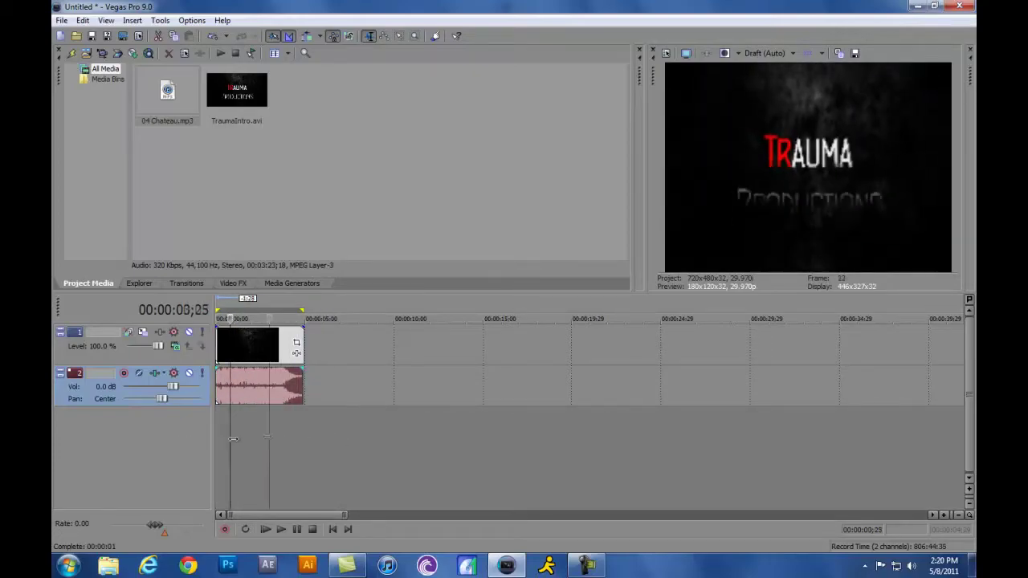
key(space)
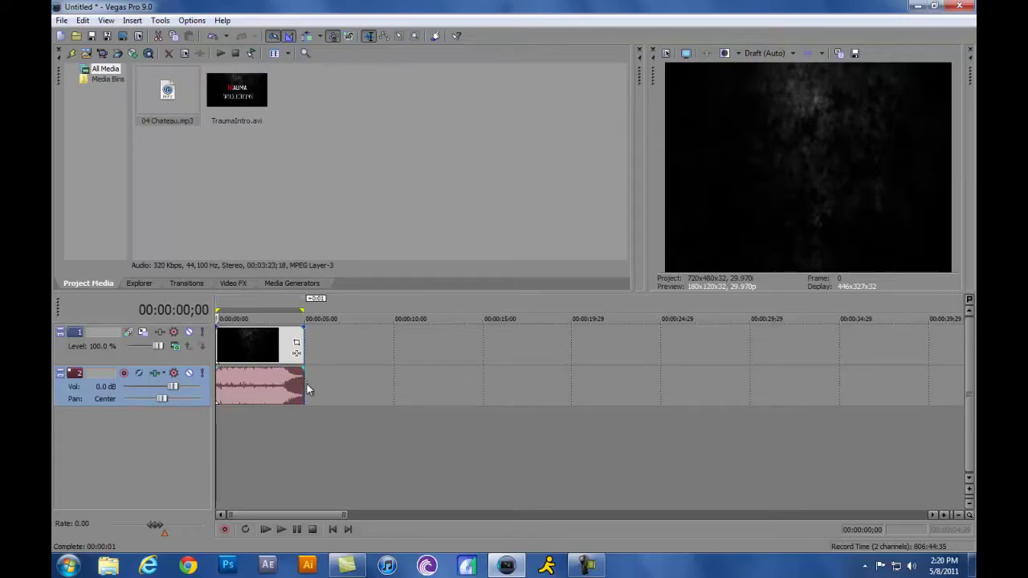
mouse_move(298, 347)
mouse_down()
mouse_move(308, 345)
mouse_move(298, 348)
mouse_up()
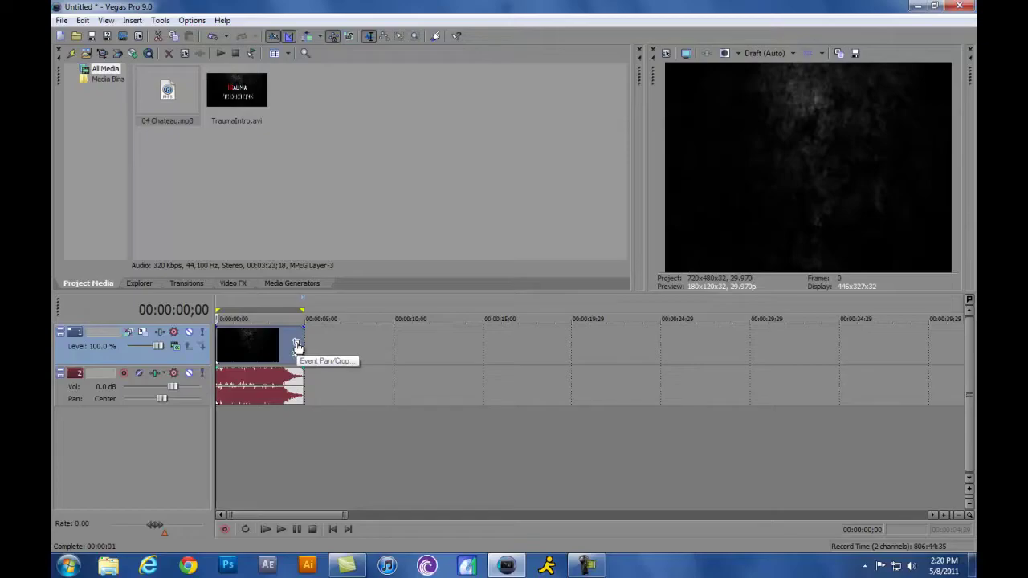
Open TraumaIntro's Event Pan/Crop window and dock it beside the media list
click(296, 345)
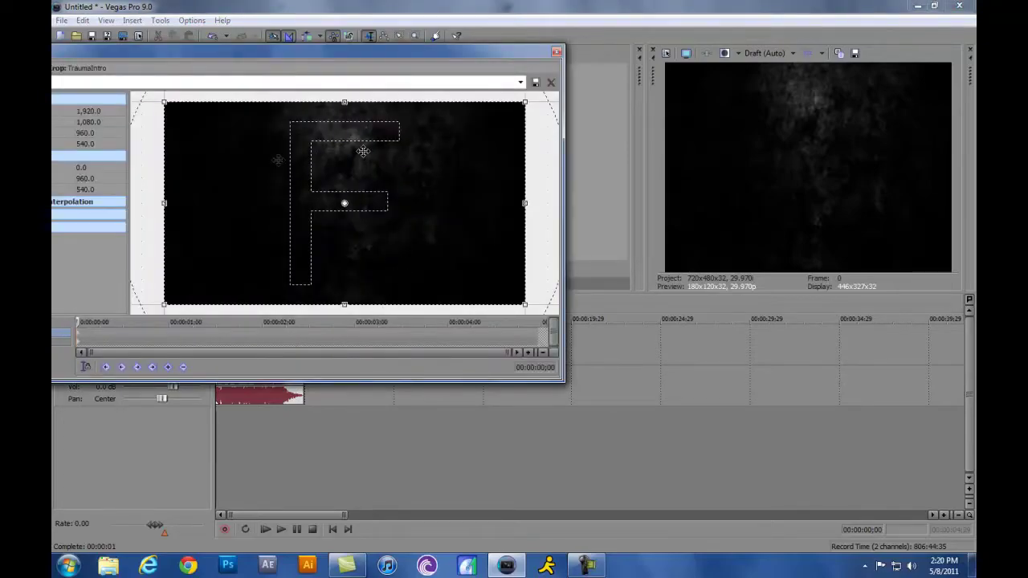
drag(363, 51, 412, 115)
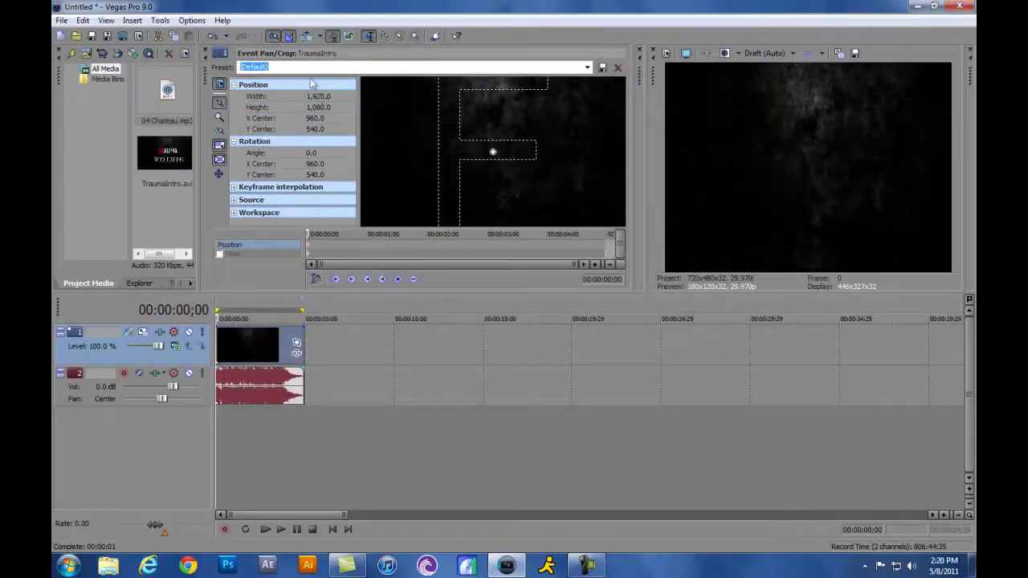
click(82, 20)
click(85, 32)
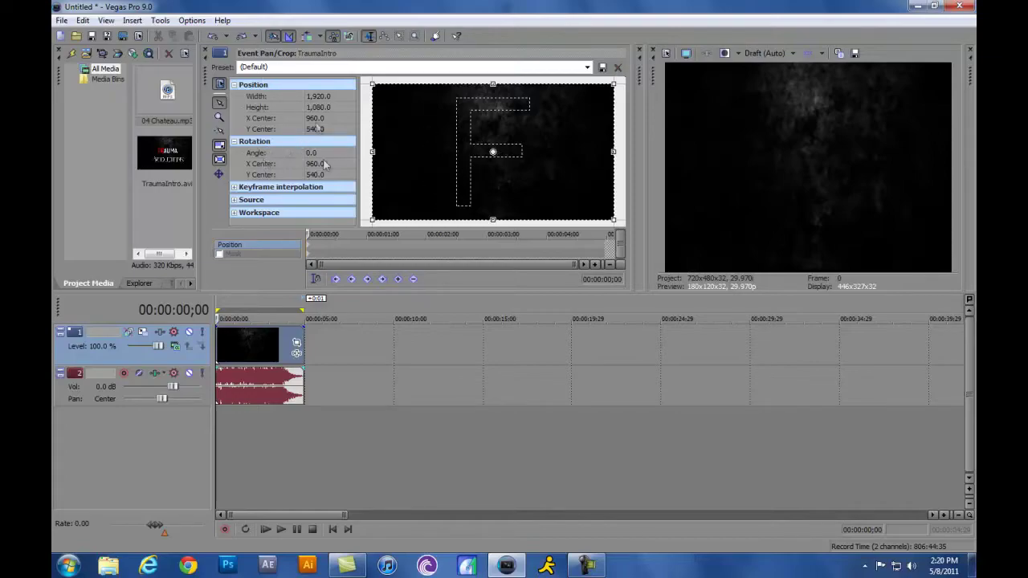
Shift the crop box left and up, then undo it back to default framing
drag(572, 190, 491, 111)
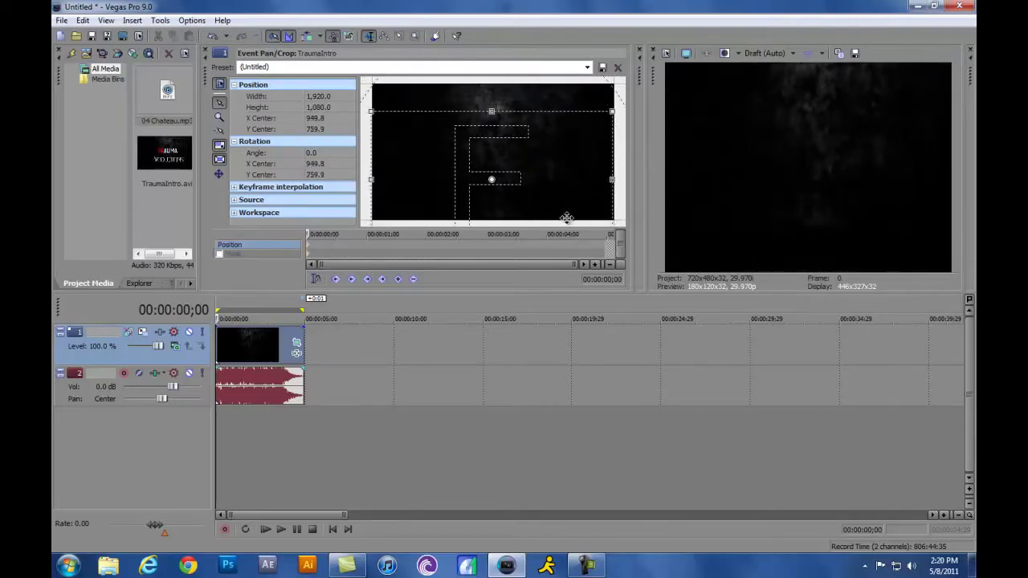
click(83, 20)
click(104, 34)
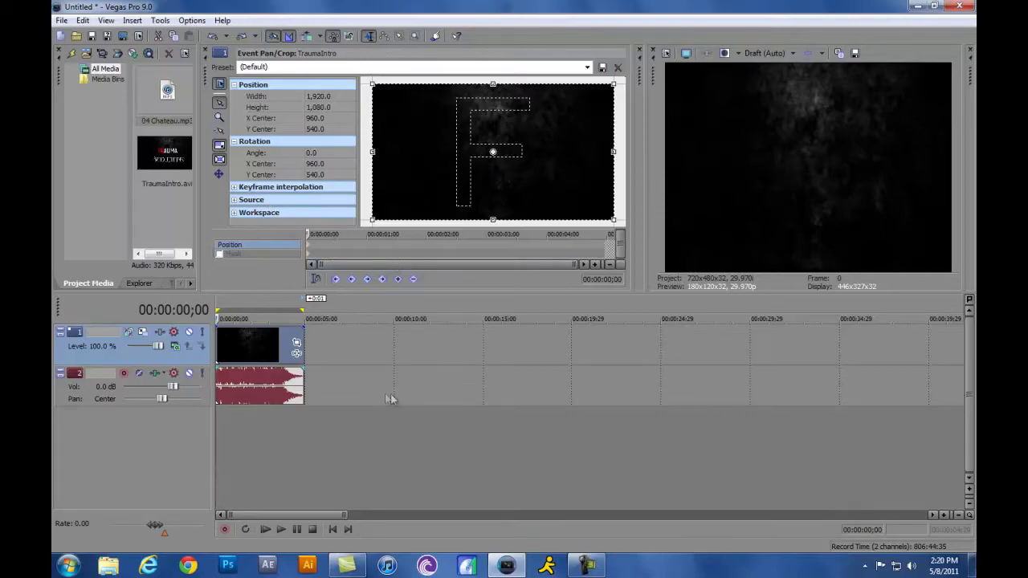
Preview the intro and lower the Chateau music track's volume
click(280, 529)
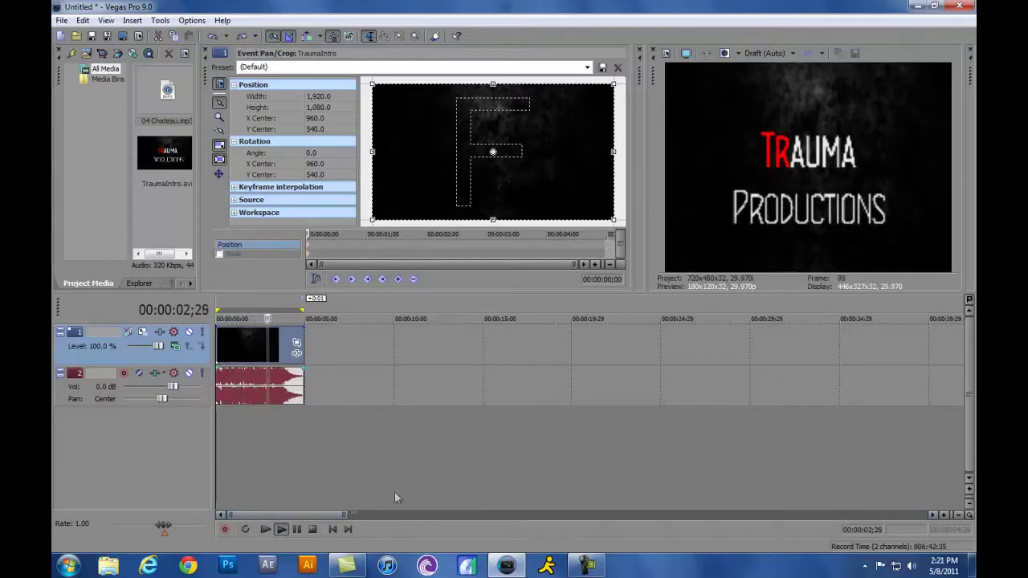
click(297, 529)
key(space)
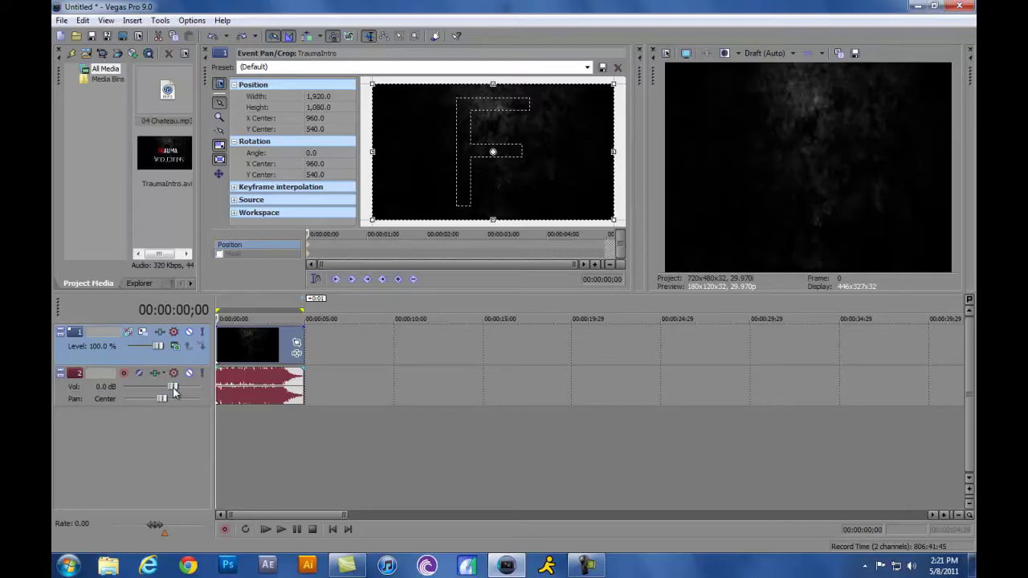
drag(173, 391, 136, 390)
click(281, 529)
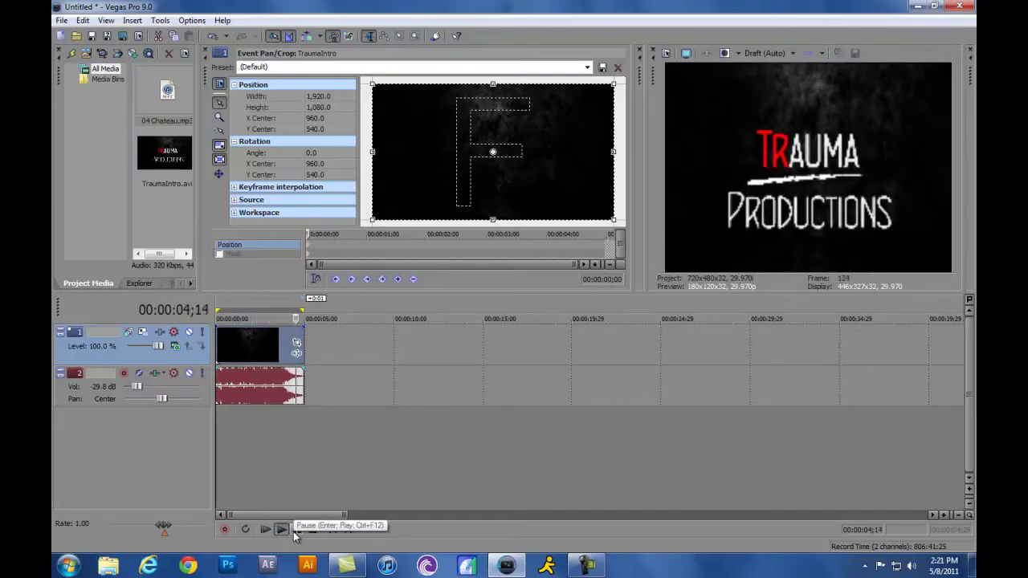
click(296, 529)
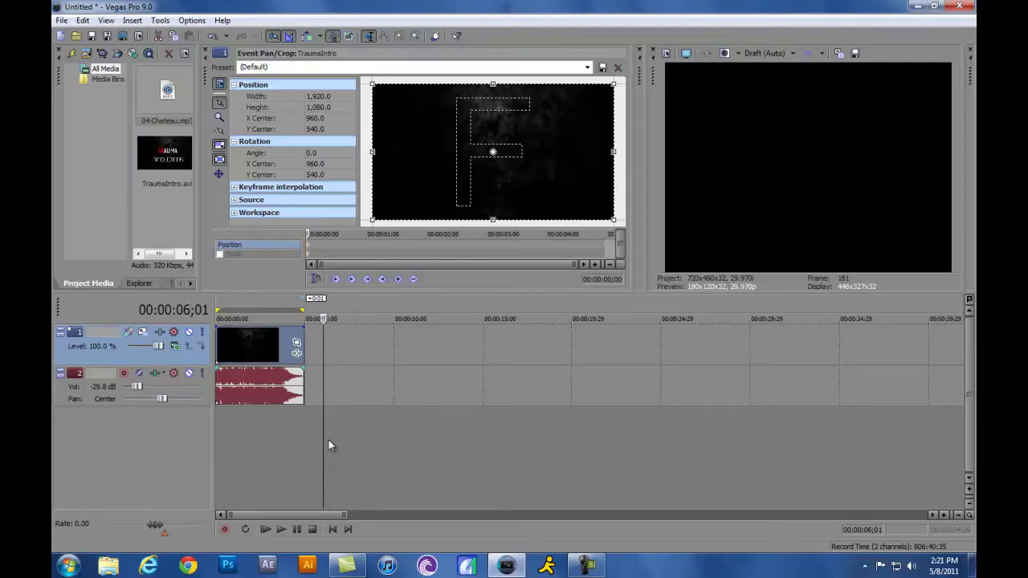
Replay from the start and mark the clip's full 4;29 length as the loop region
key(ctrl+Home)
key(space)
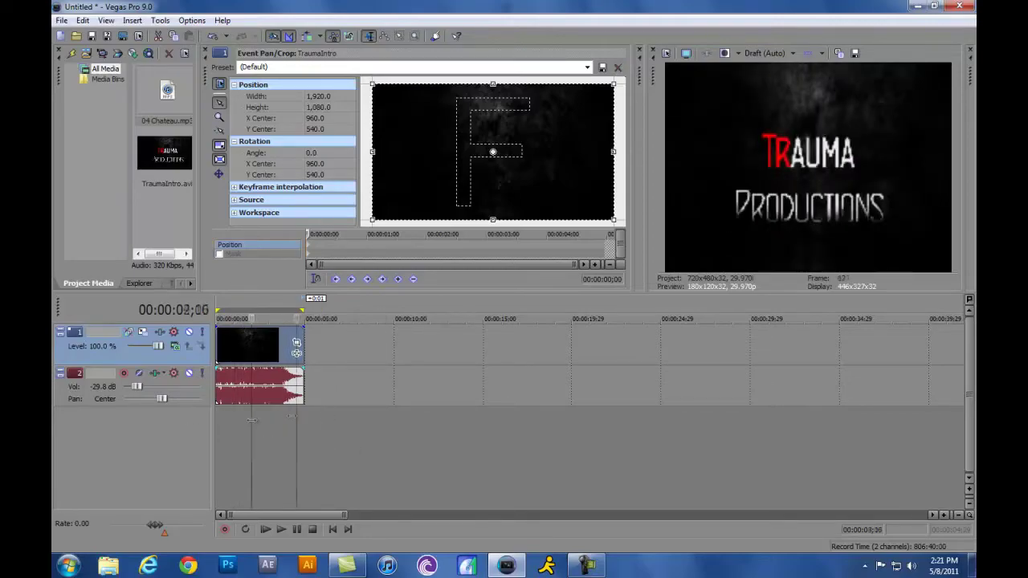
key(space)
drag(298, 446, 217, 447)
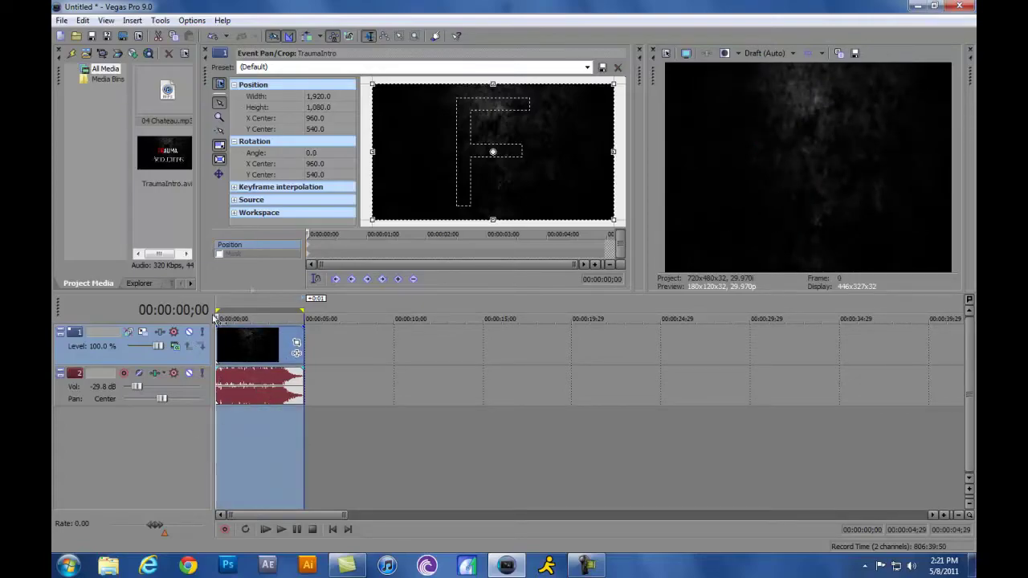
Render as MainConcept AVC/AAC MP4 named introtutorial and open its custom encoding settings
click(61, 20)
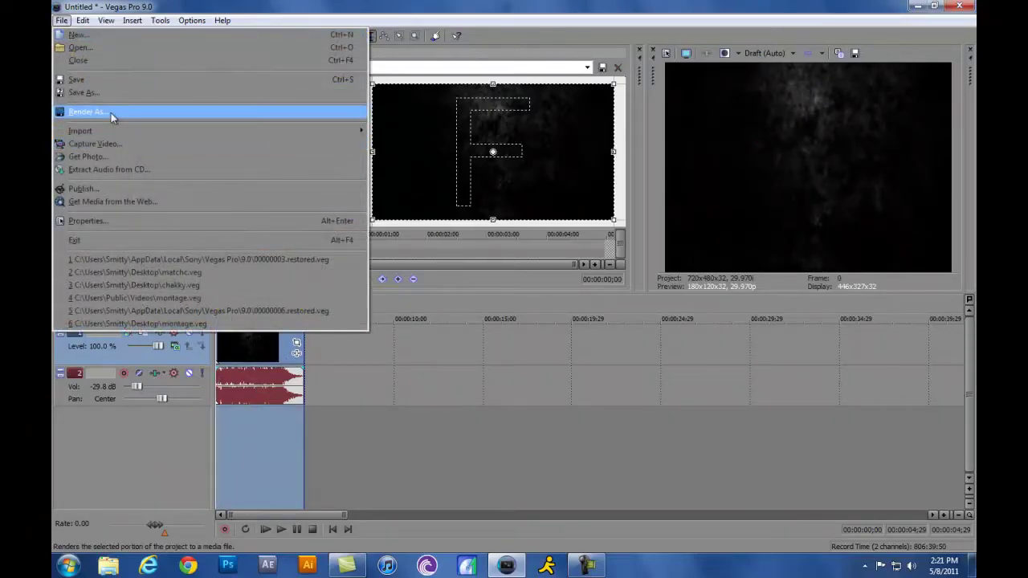
click(111, 113)
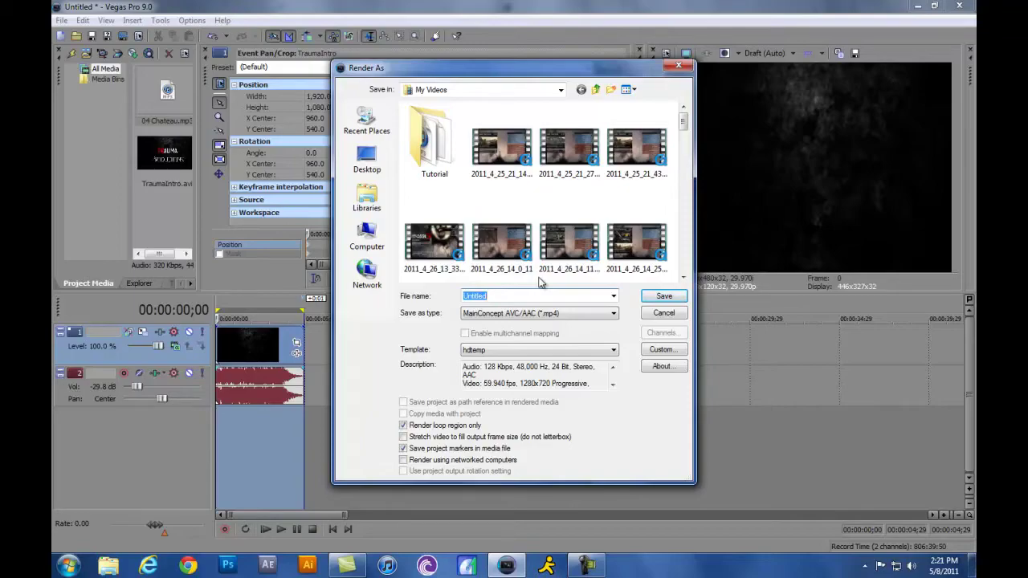
text(introtutoria)
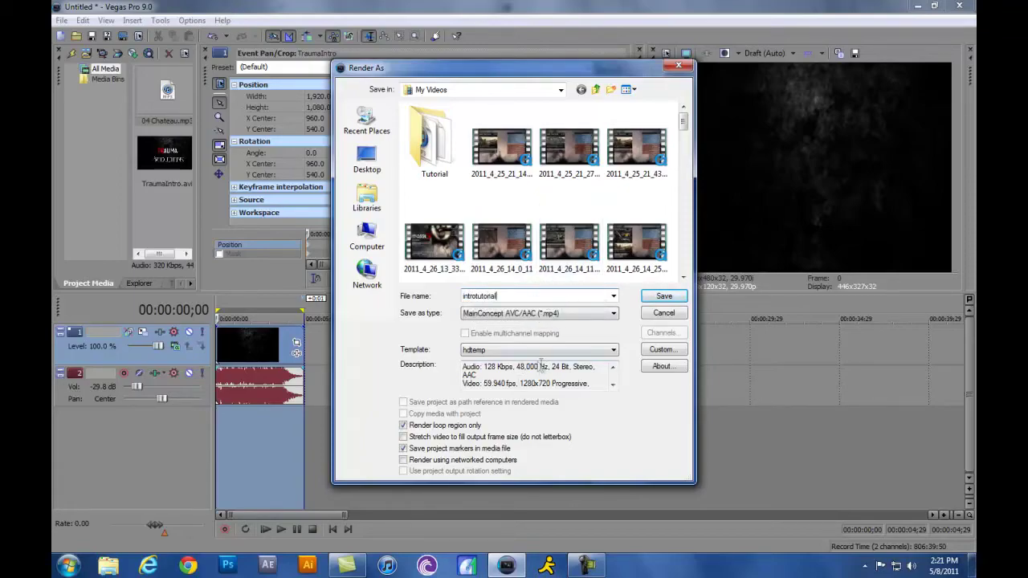
click(660, 350)
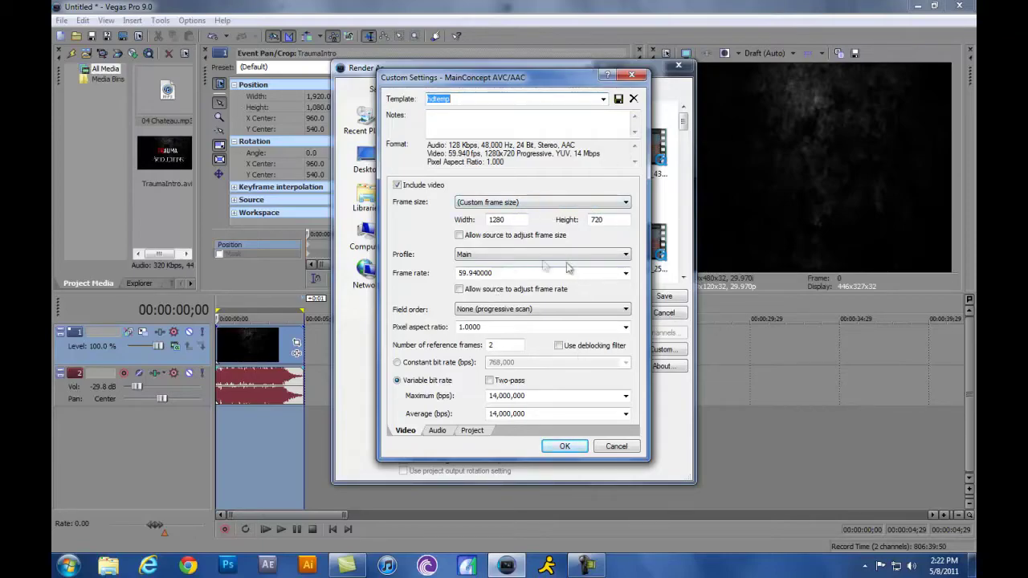
Keep the encoding profile at Main and the pixel aspect ratio at 1.0000
click(515, 255)
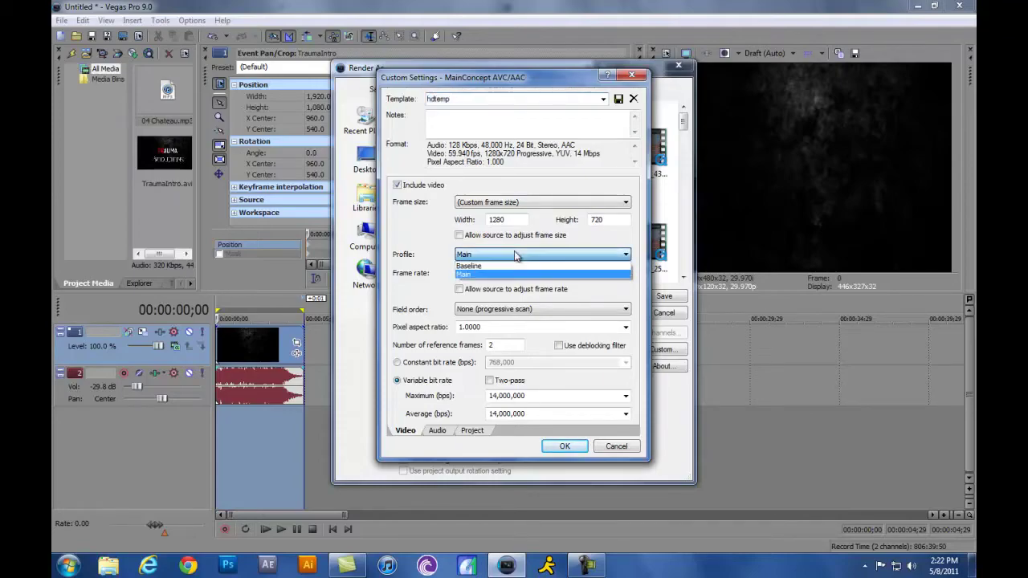
click(508, 275)
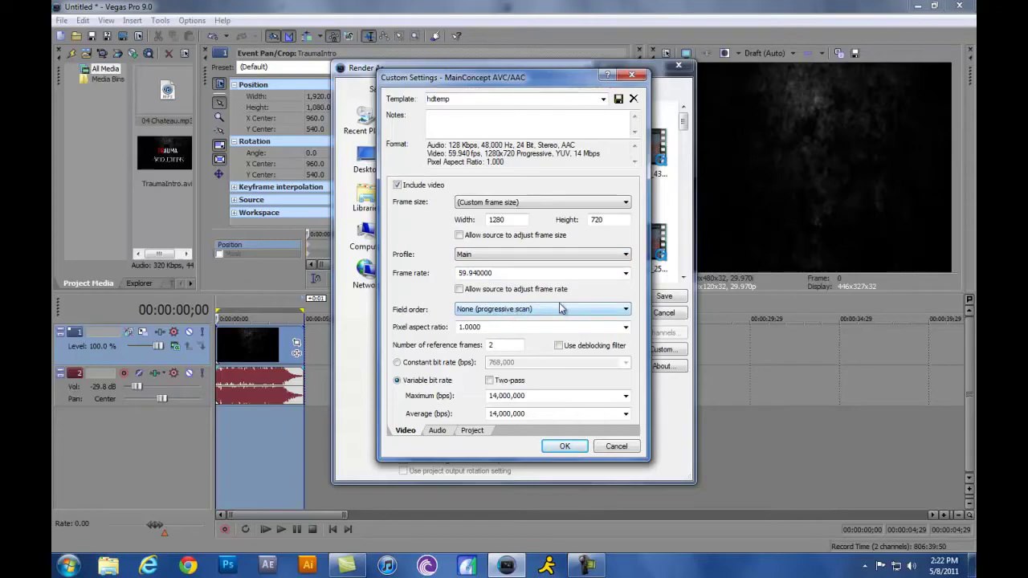
click(626, 329)
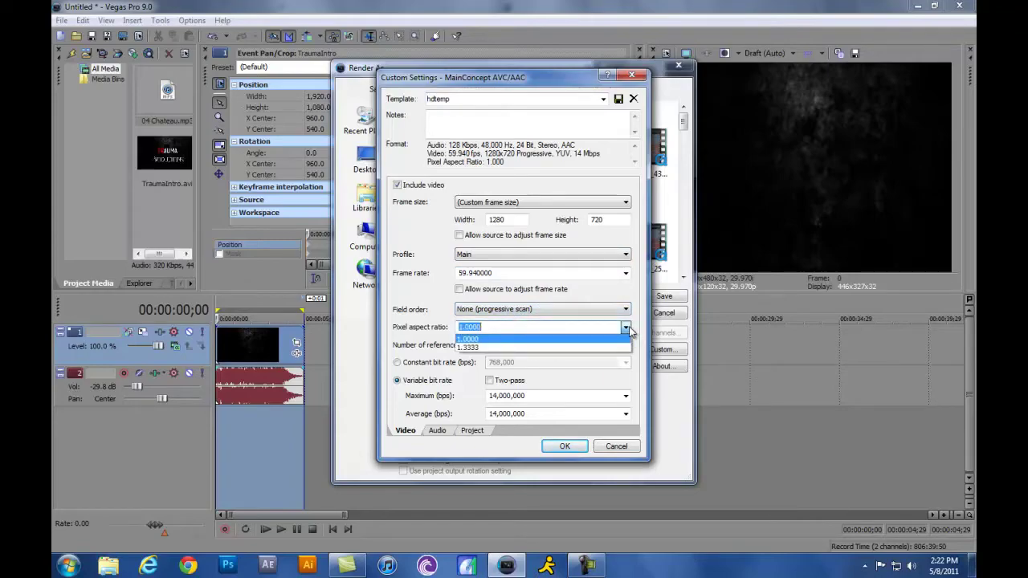
click(627, 330)
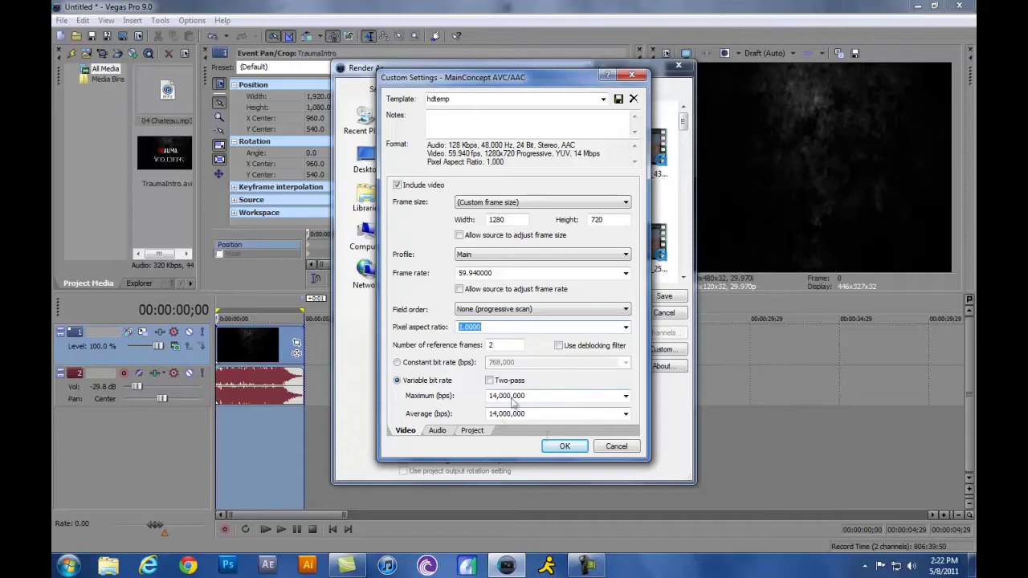
Review the audio settings, keep project rendering quality at Best, and confirm the custom settings
click(438, 431)
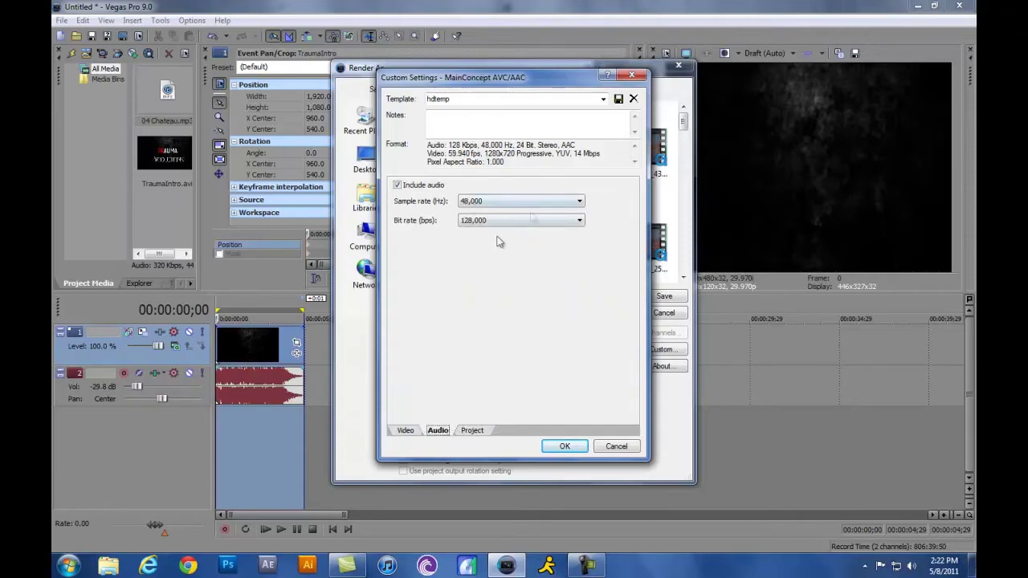
click(480, 431)
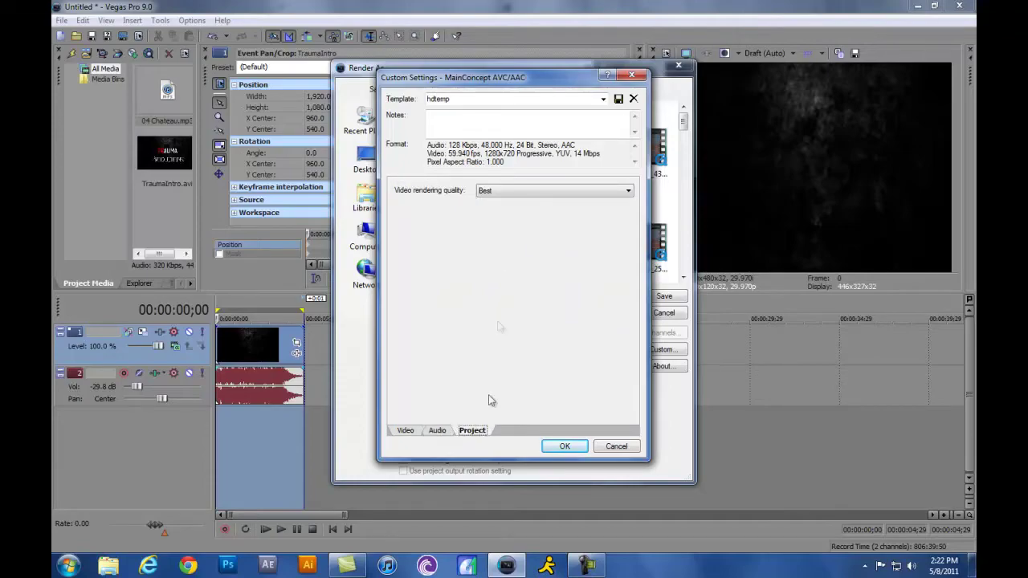
click(522, 190)
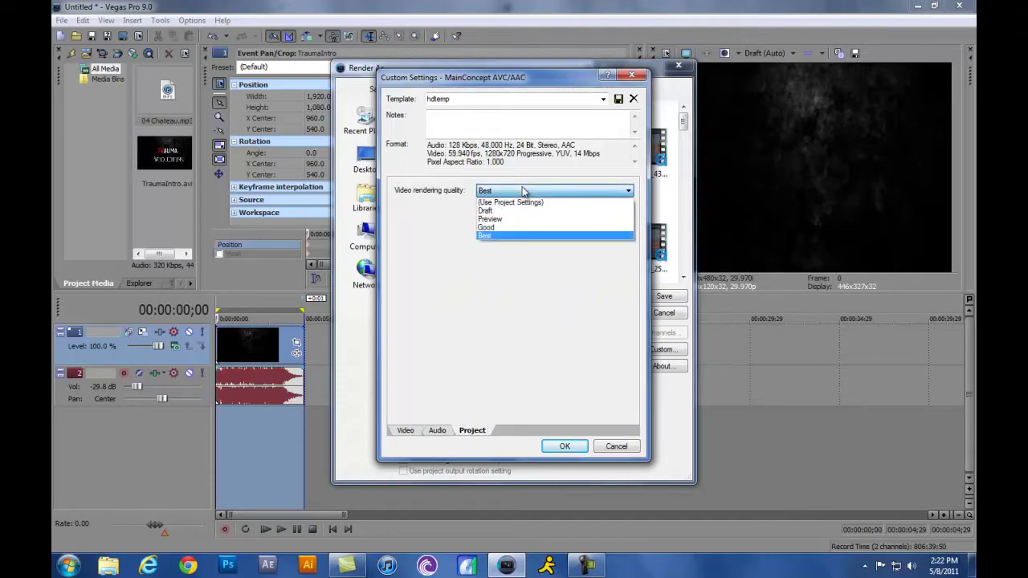
click(519, 235)
click(577, 446)
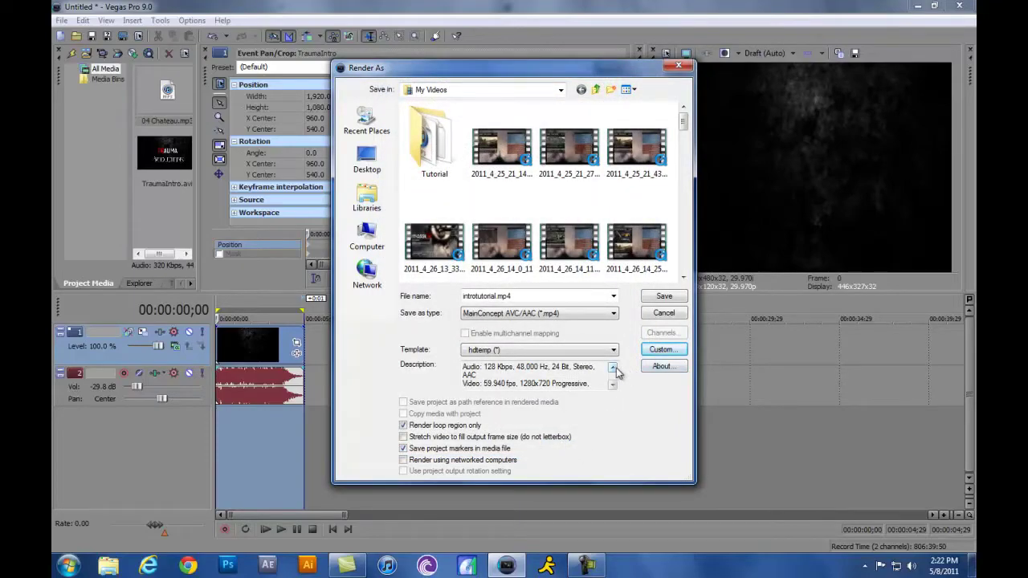
Render introtutorial.mp4 and open the finished video from the Rendering complete dialog
click(659, 298)
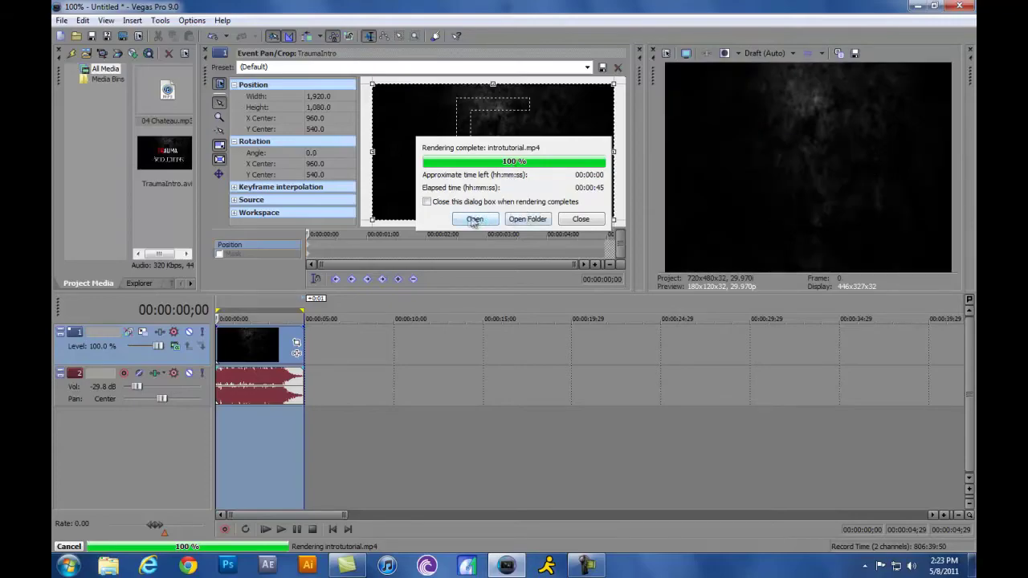
click(474, 219)
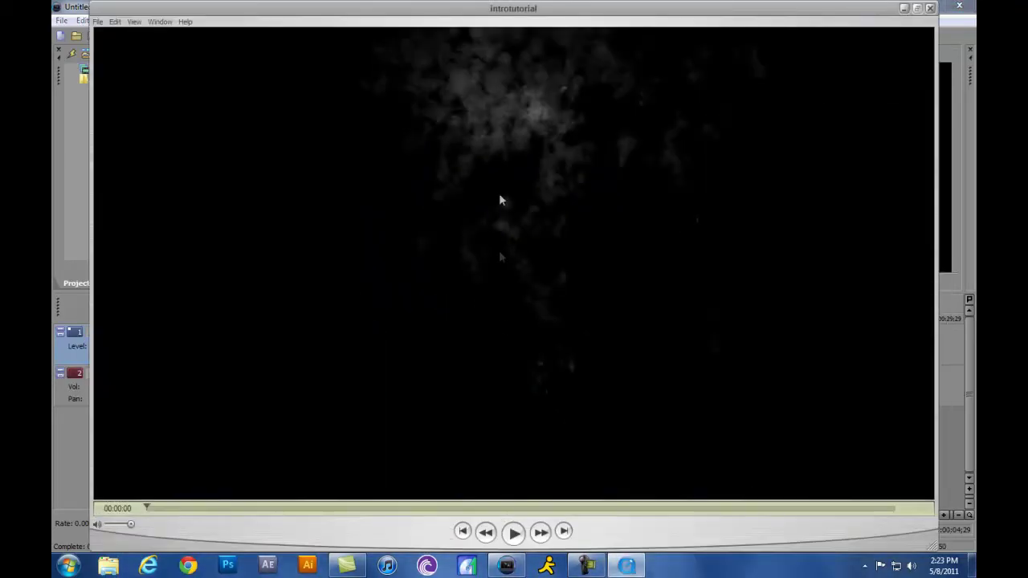
Play introtutorial through its TRAUMA PRODUCTIONS title in QuickTime Player, then close the player
click(511, 533)
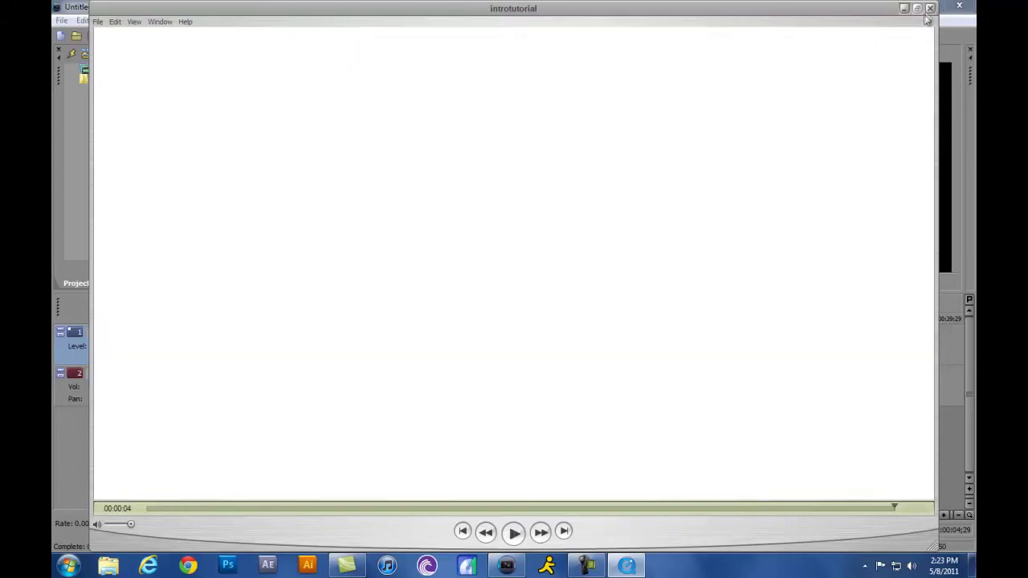
click(929, 9)
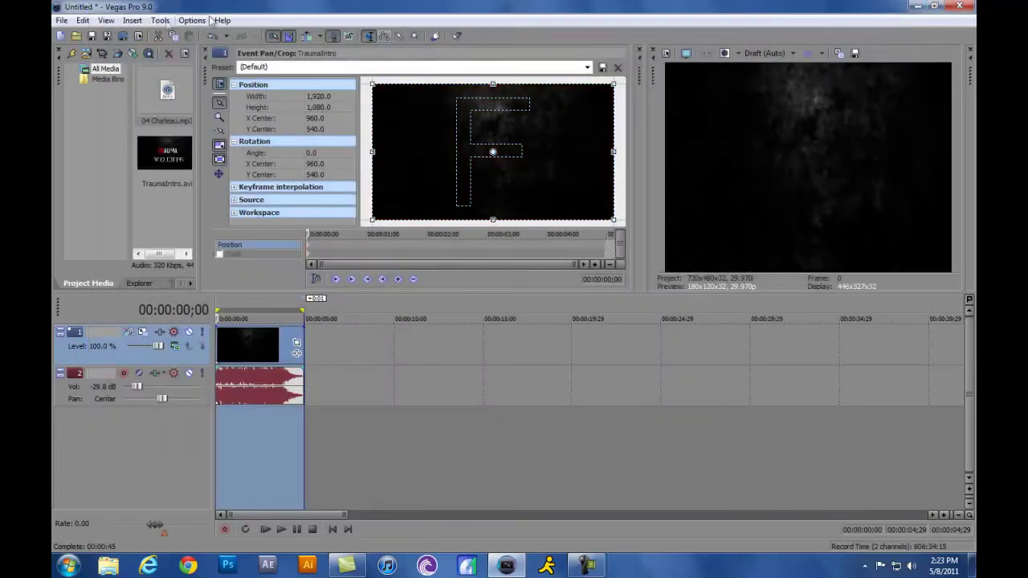
click(61, 20)
click(86, 112)
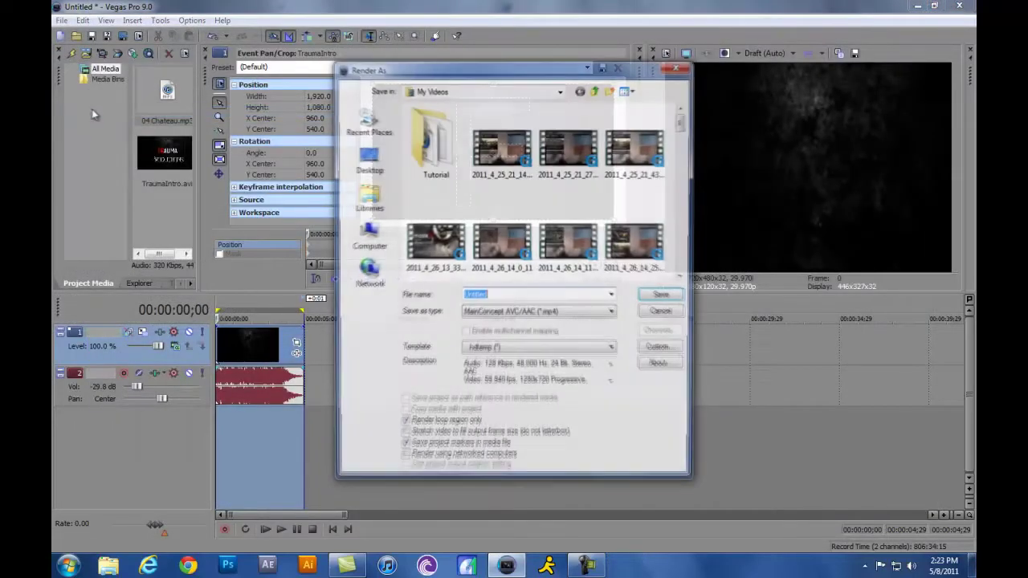
click(521, 313)
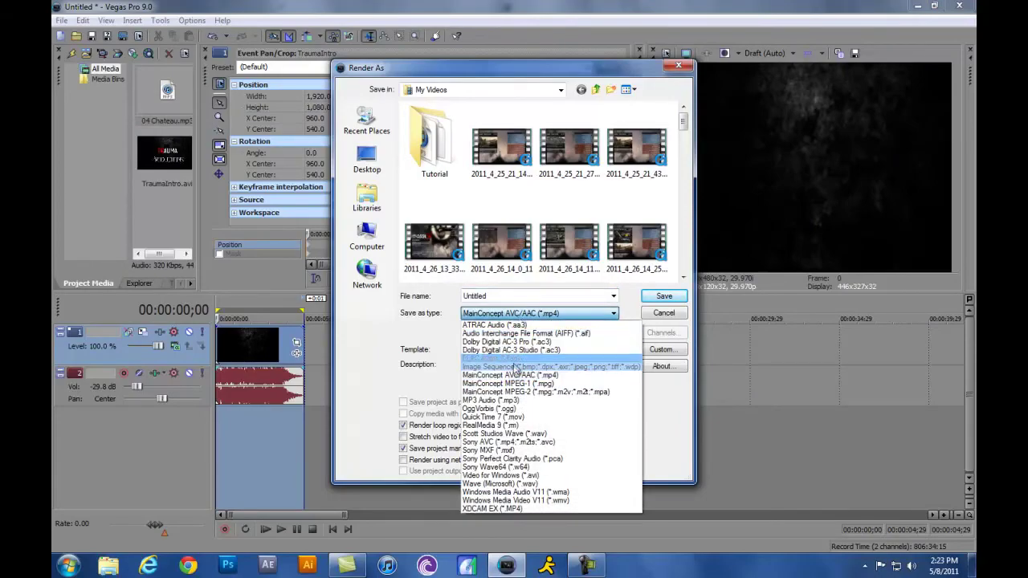
click(516, 375)
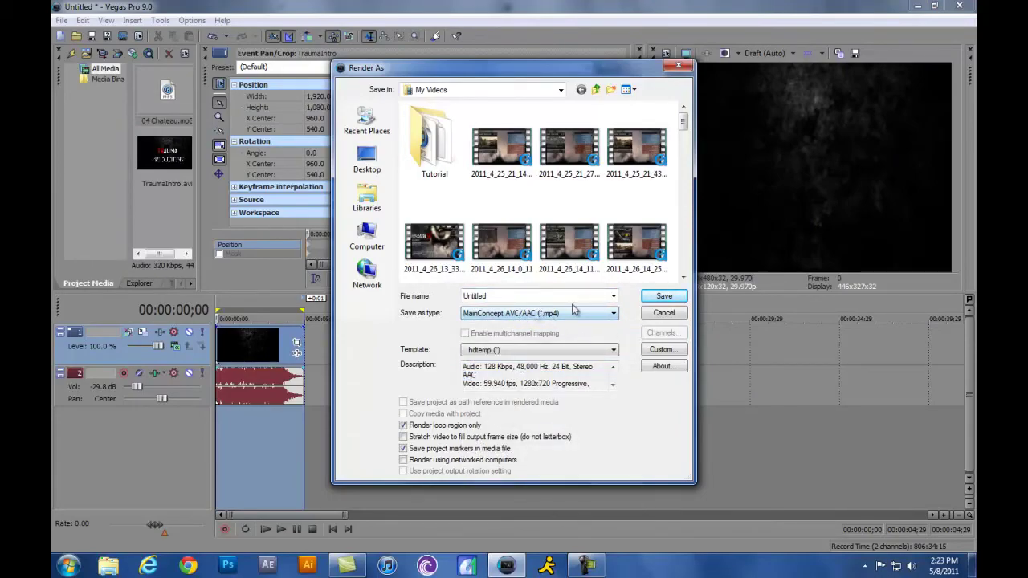
click(652, 313)
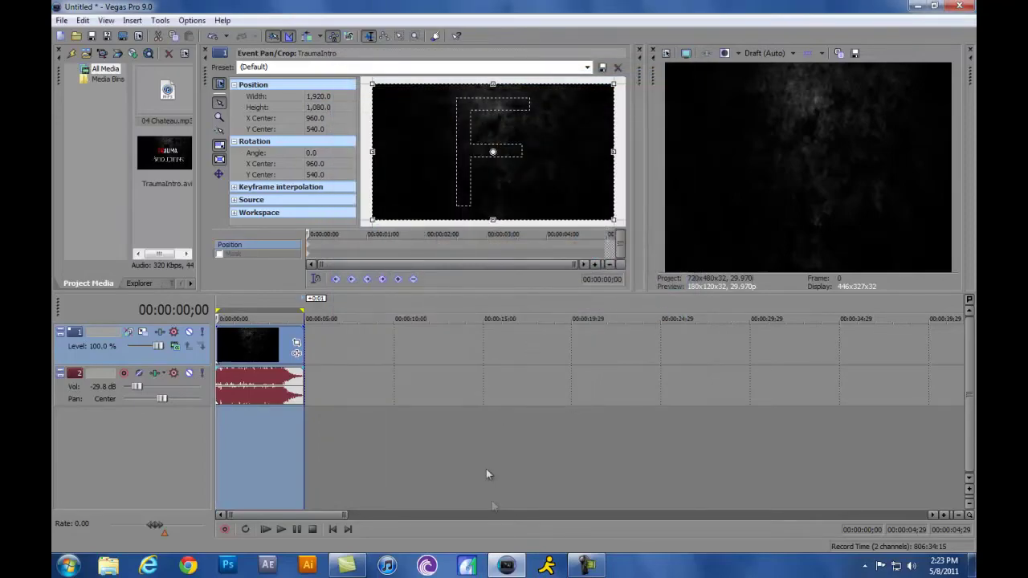
mouse_move(504, 566)
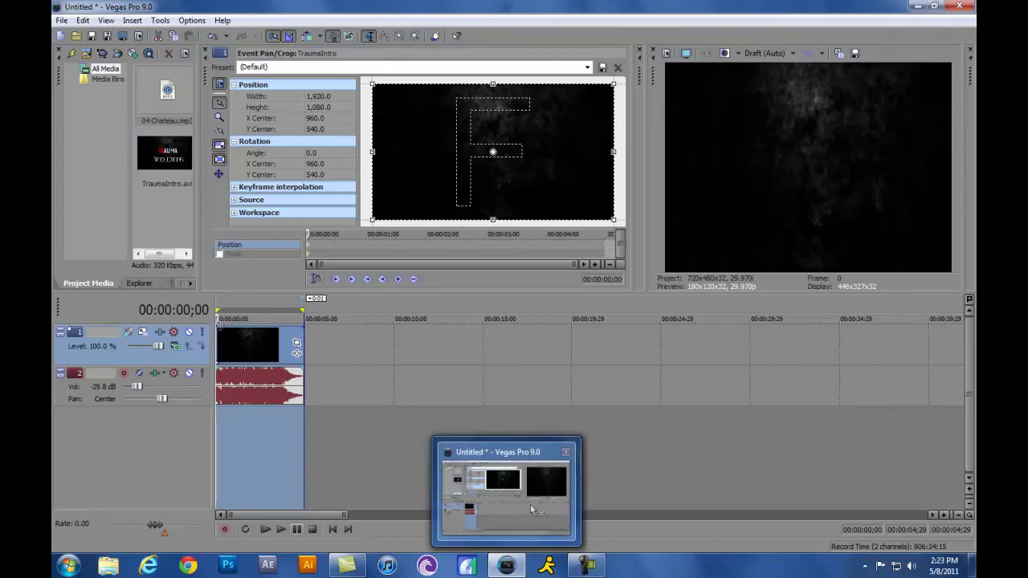
Launch Chrome maximized, reach YouTube's video upload page, then minimize the browser
click(68, 566)
click(431, 478)
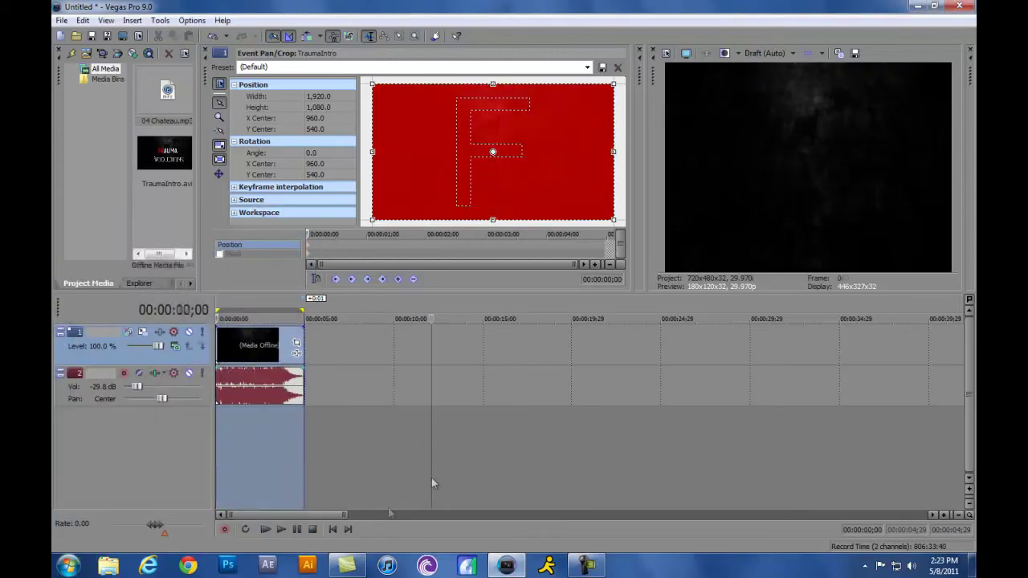
click(431, 478)
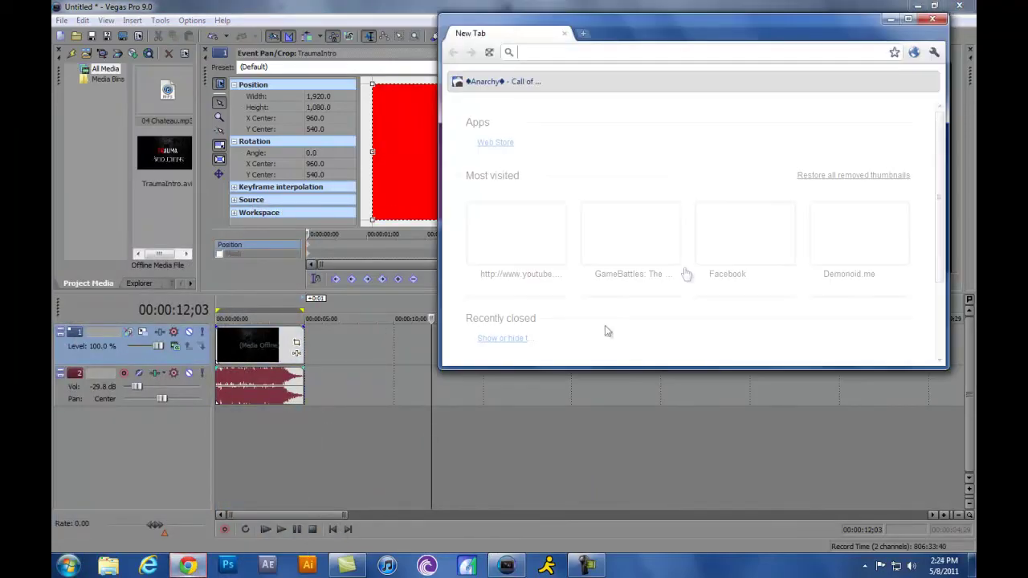
click(911, 15)
click(337, 237)
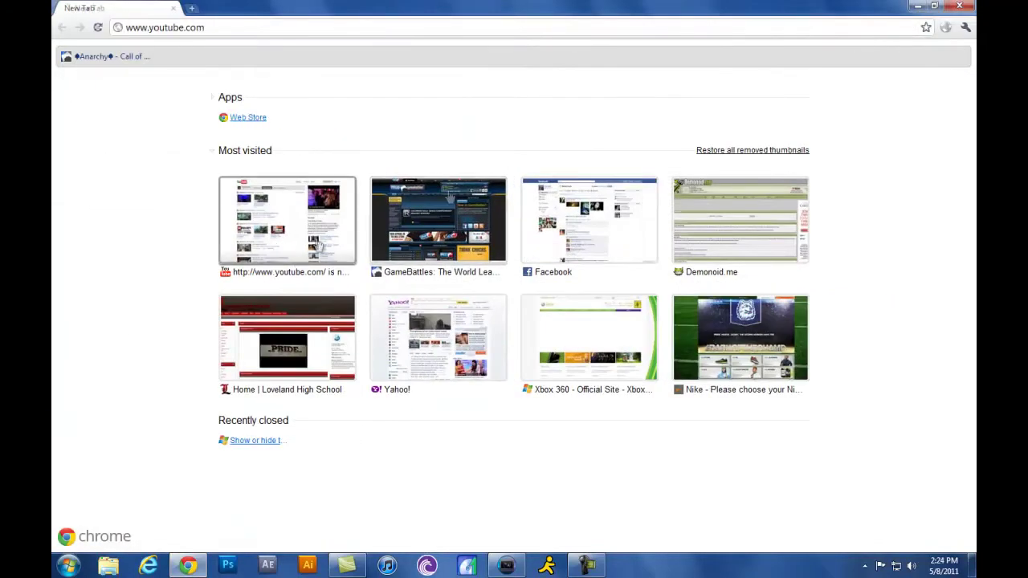
click(654, 57)
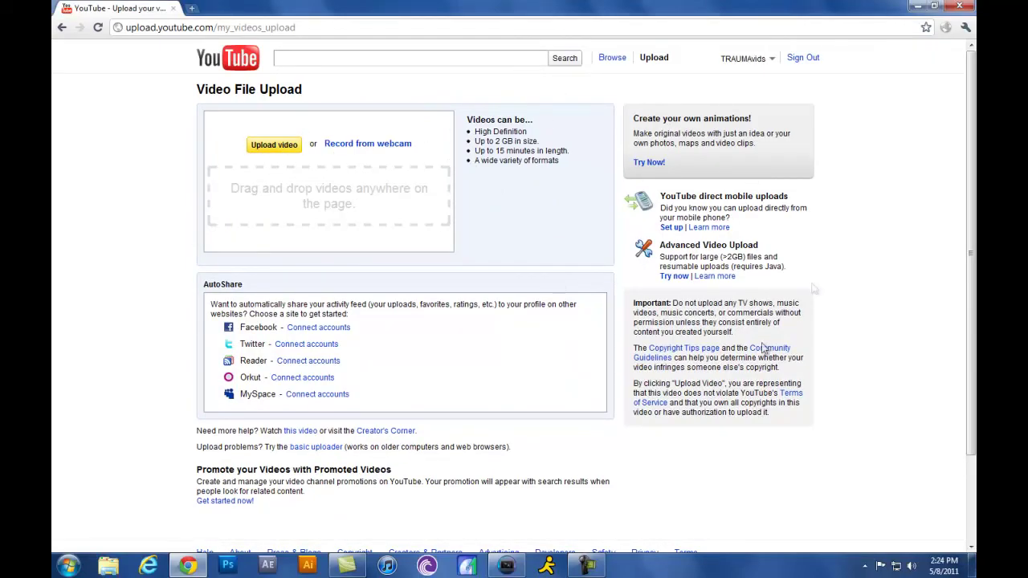
click(918, 8)
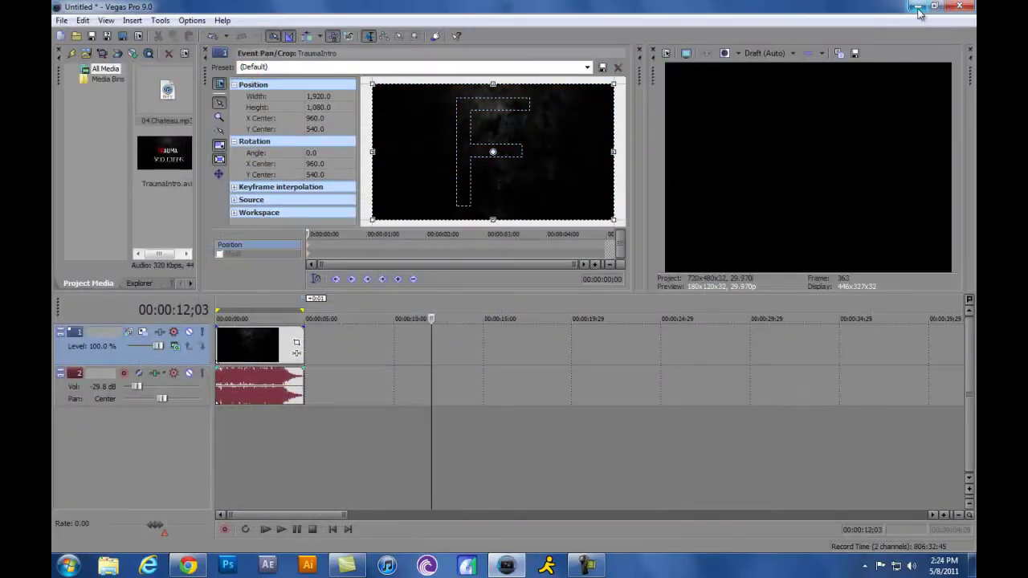
Return the Vegas playhead to the project start and minimize Vegas Pro to reveal the desktop
drag(434, 448, 194, 454)
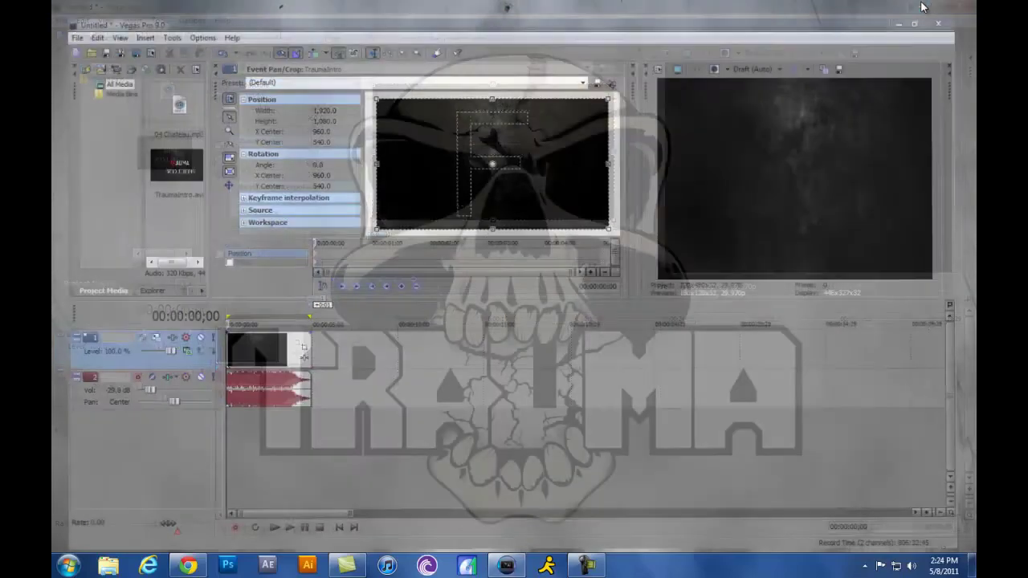
click(918, 6)
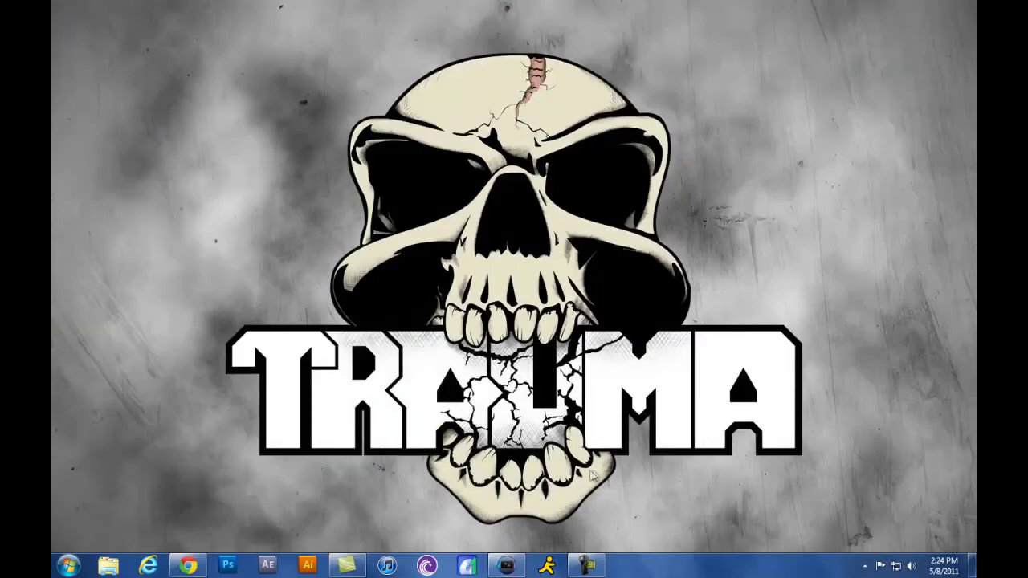